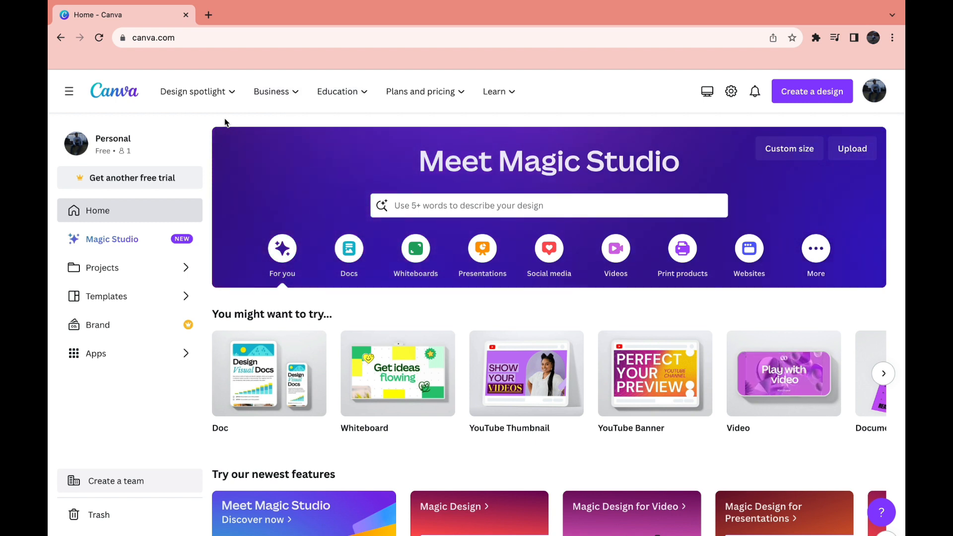
Create a new blank design in the YouTube Thumbnail format, 1280 × 720 px.
click(816, 96)
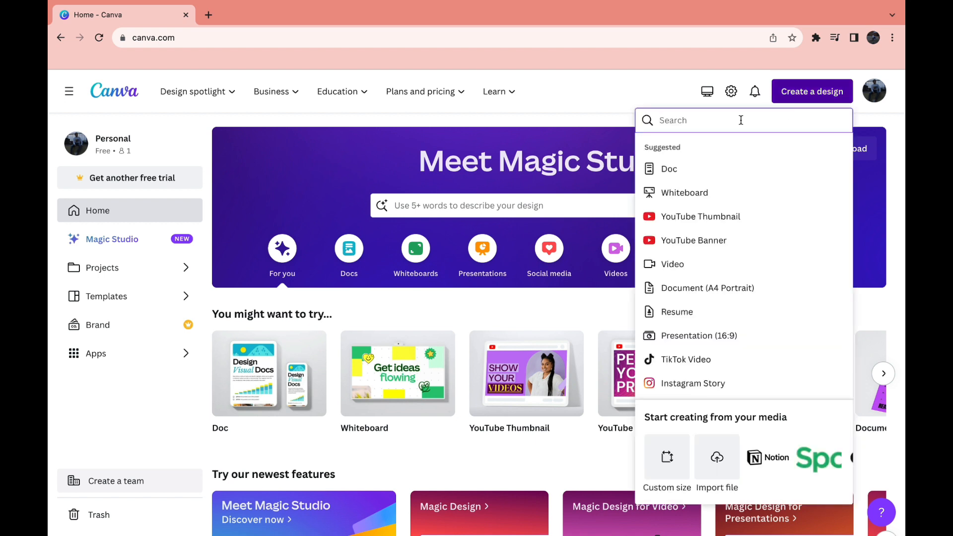
text(youtube thumb)
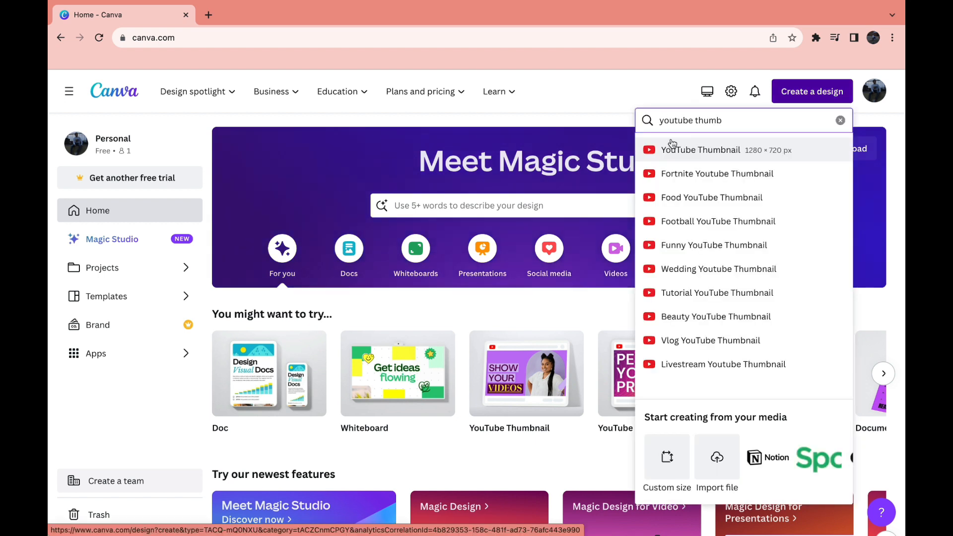
click(699, 149)
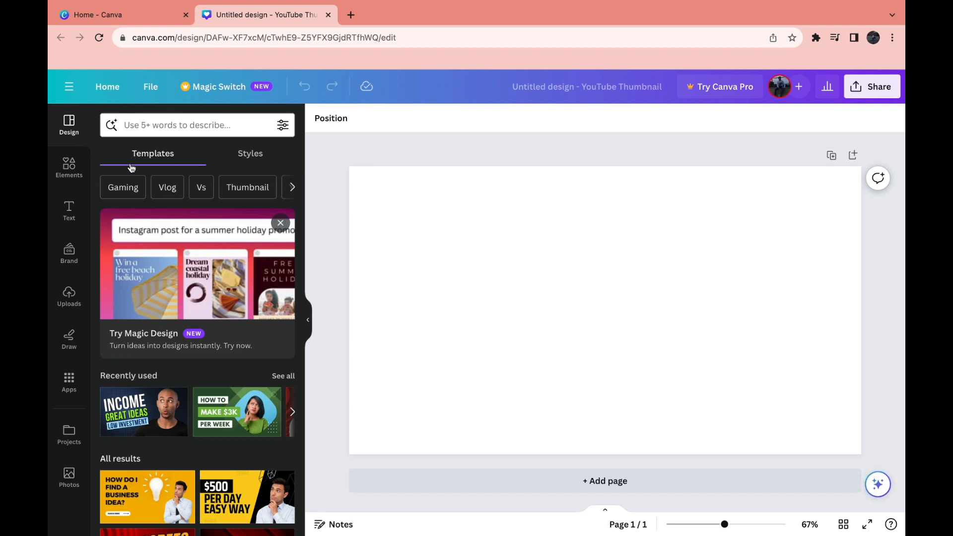
Browse the suggested thumbnail templates and examine the ones in the Vlog and Gaming categories.
scroll(151, 439, down, 8)
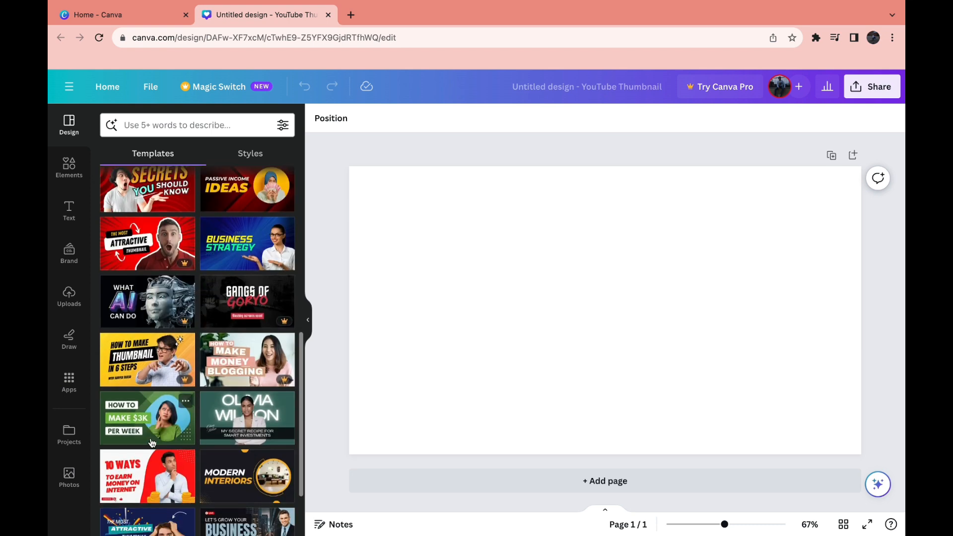
scroll(150, 438, down, 5)
scroll(151, 437, up, 15)
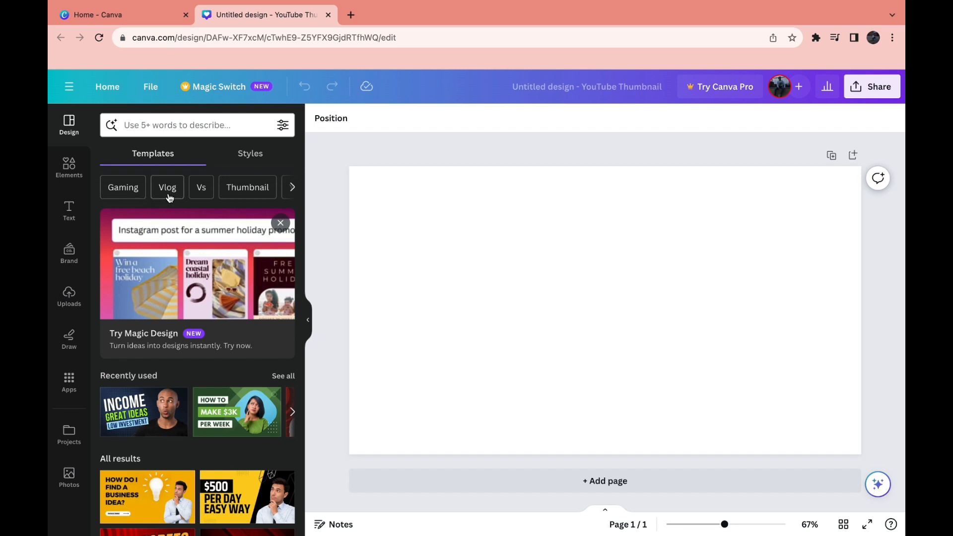
click(168, 189)
scroll(221, 355, down, 2)
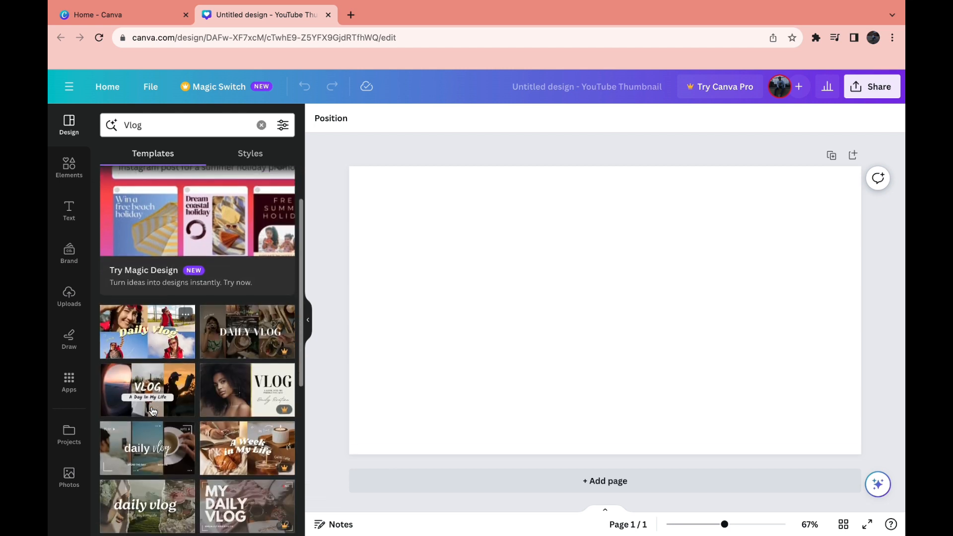
scroll(221, 355, down, 5)
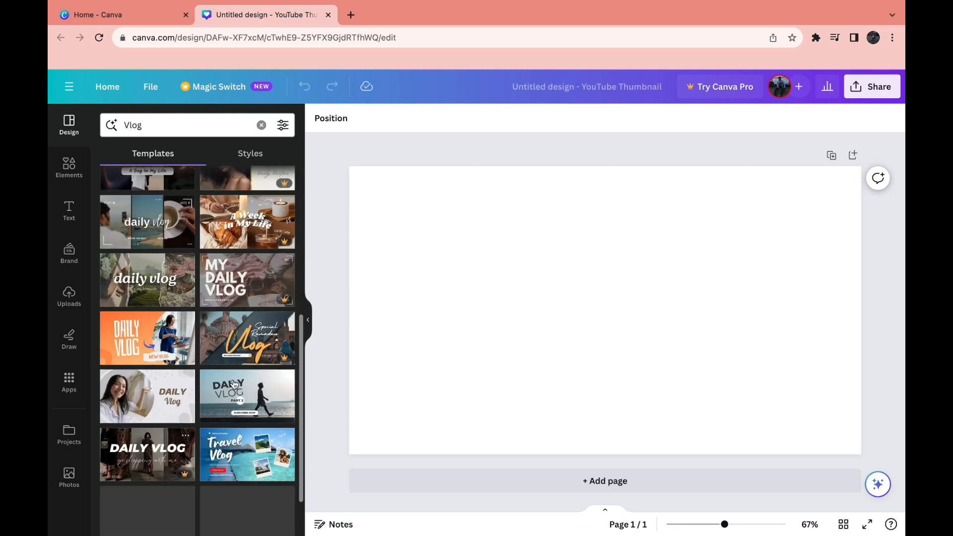
scroll(248, 278, up, 5)
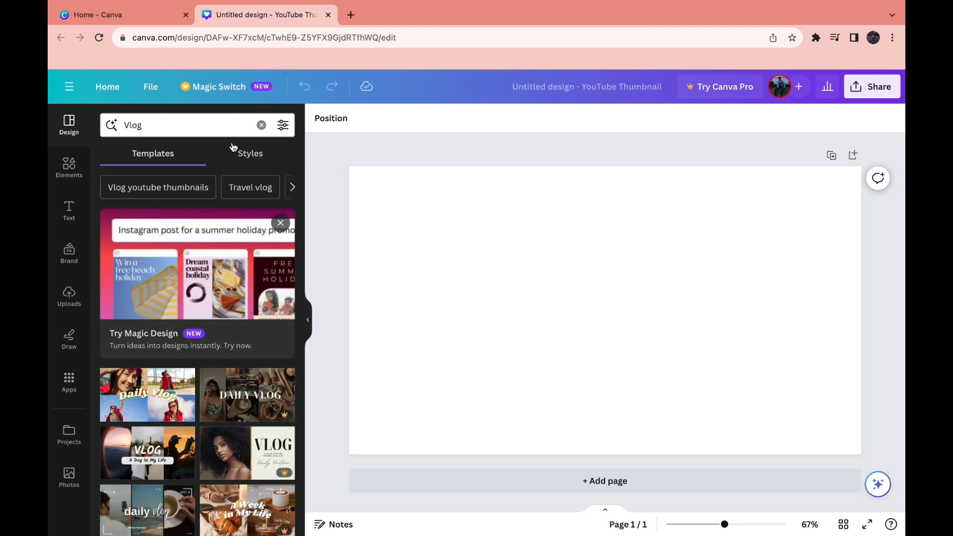
click(261, 125)
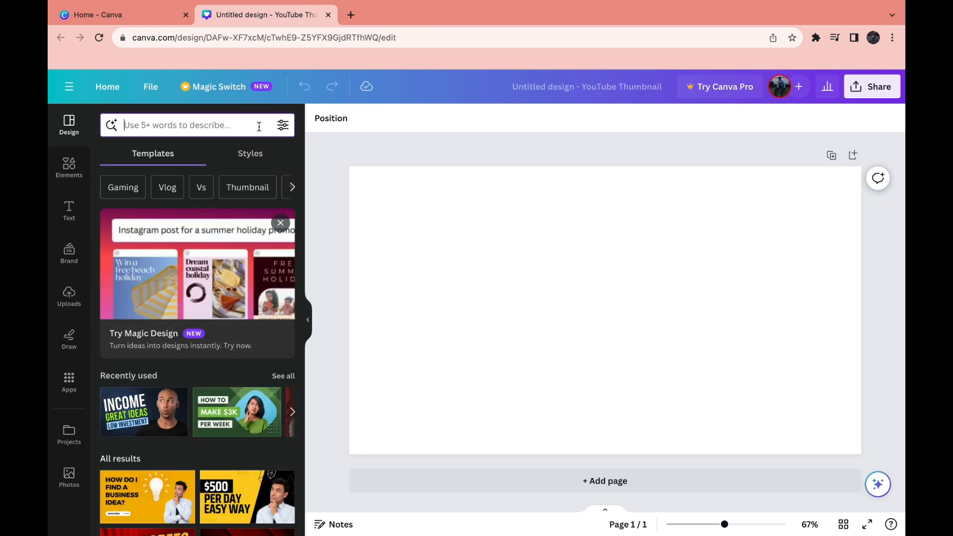
click(130, 186)
scroll(138, 437, down, 2)
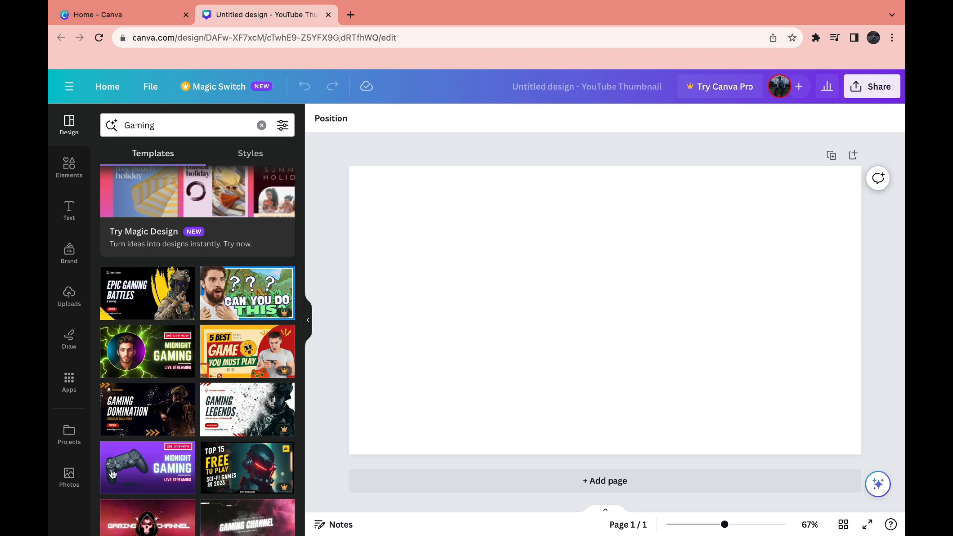
scroll(199, 249, up, 2)
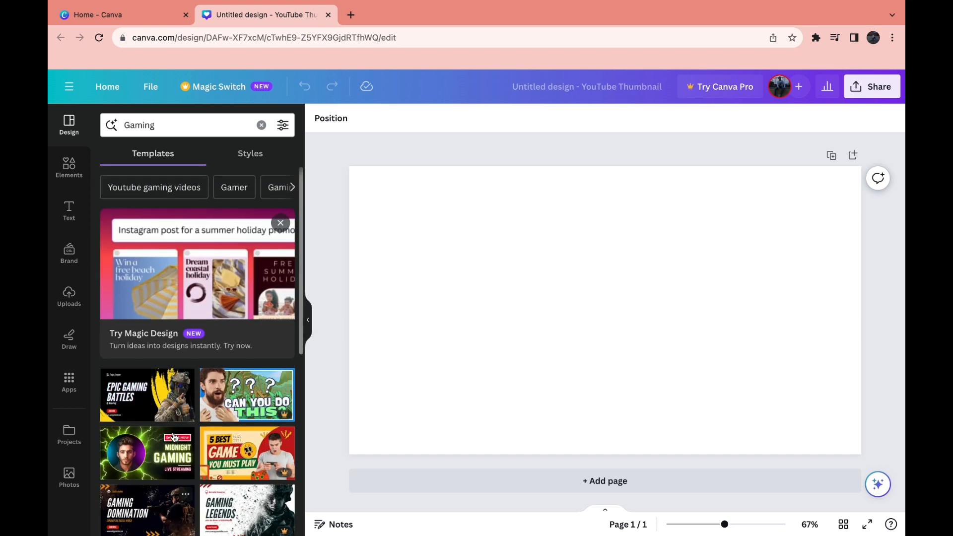
Search the templates for "finance" and apply the red and white "10 Ways To Earn Money On Internet" thumbnail.
click(261, 124)
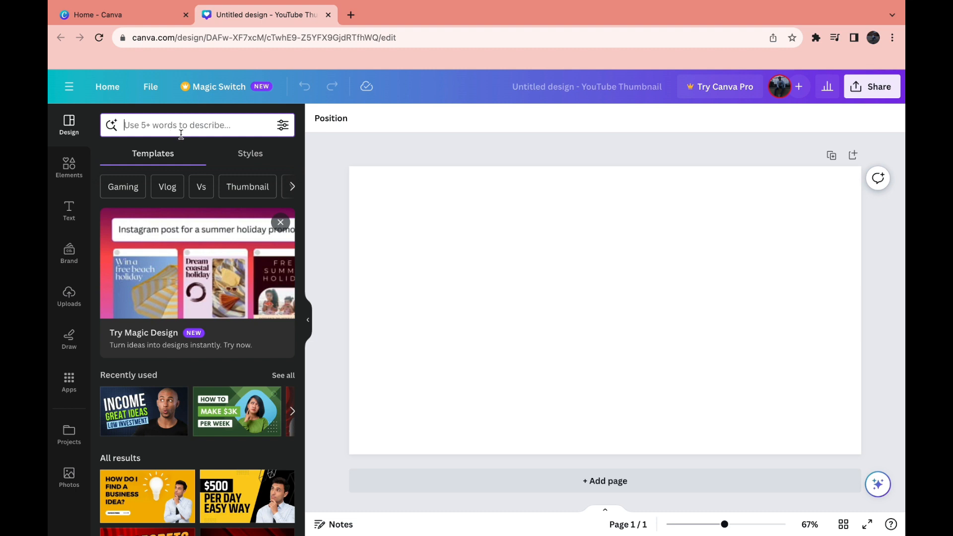
text(finance)
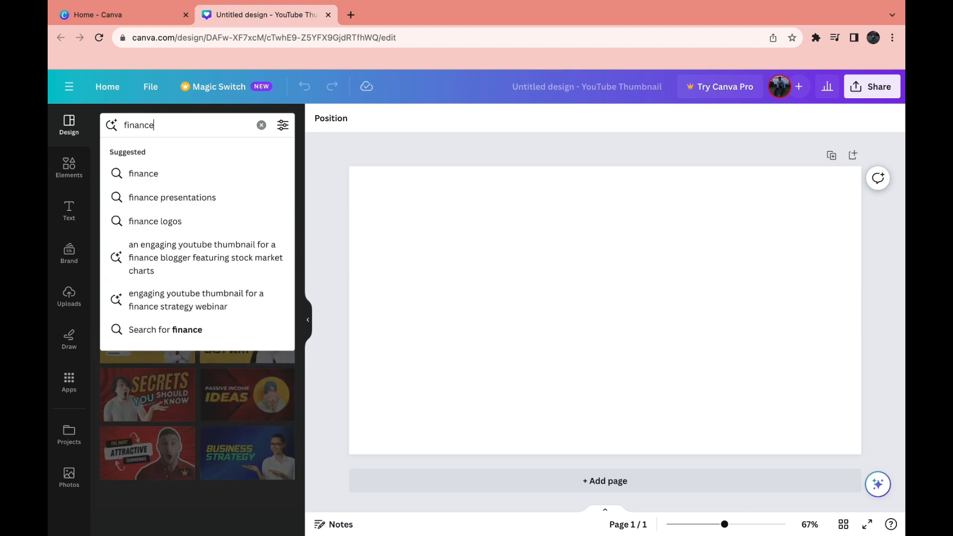
key(Return)
scroll(182, 458, down, 5)
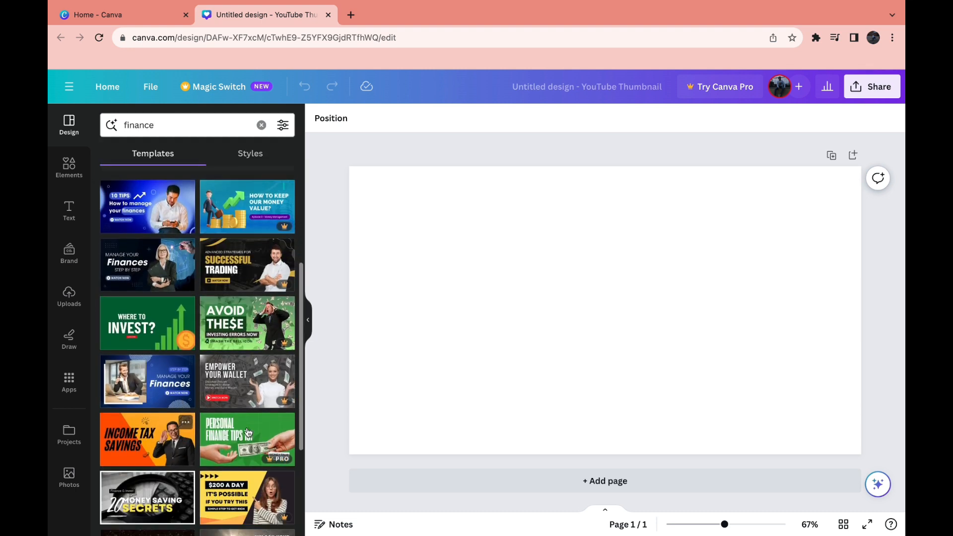
scroll(188, 441, down, 5)
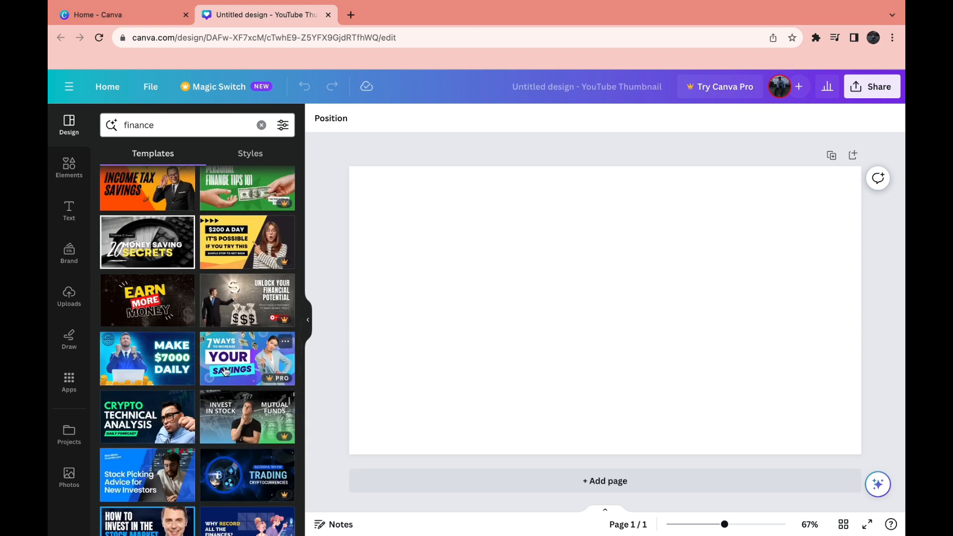
scroll(230, 386, down, 1)
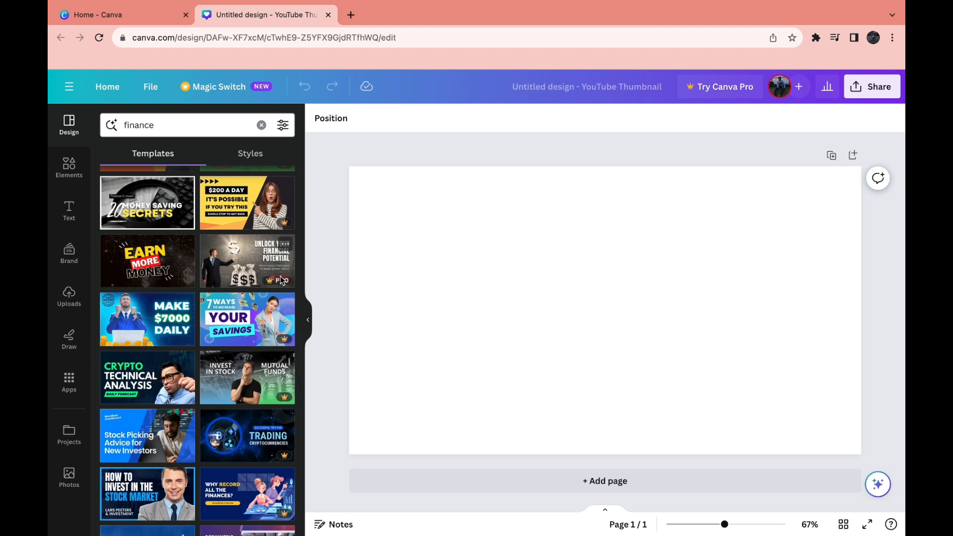
scroll(261, 293, down, 5)
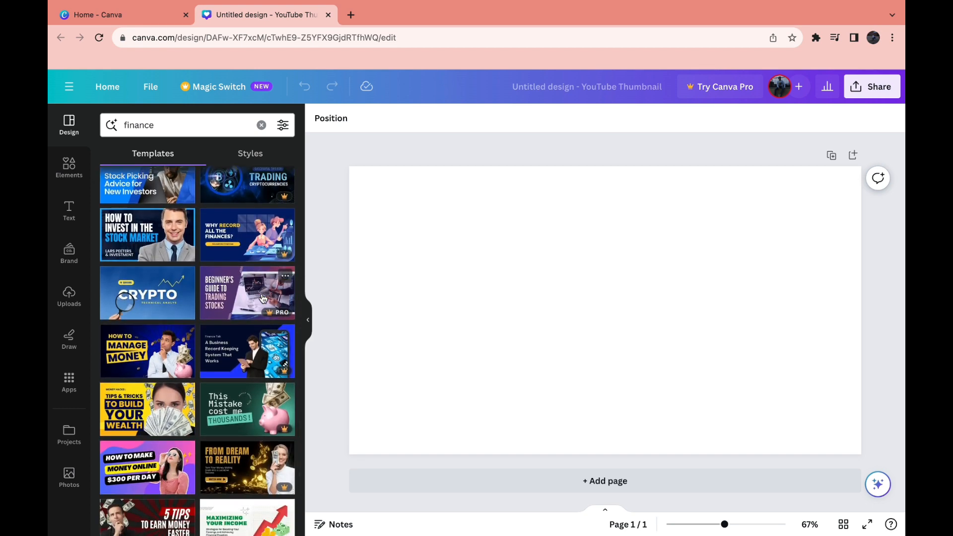
scroll(263, 297, down, 2)
click(248, 497)
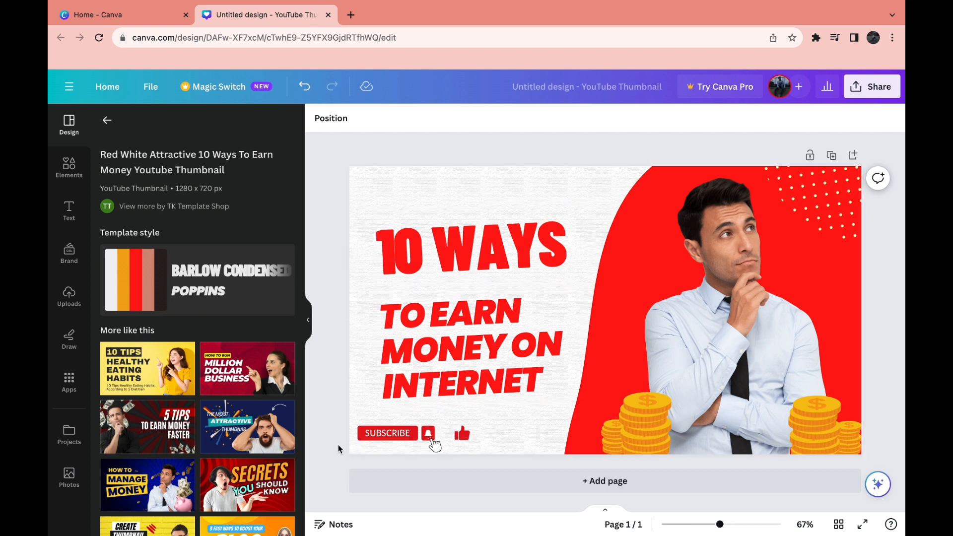
Delete the subscribe graphic below the thumbnail's text and bring up the uploaded images.
click(393, 445)
key(Delete)
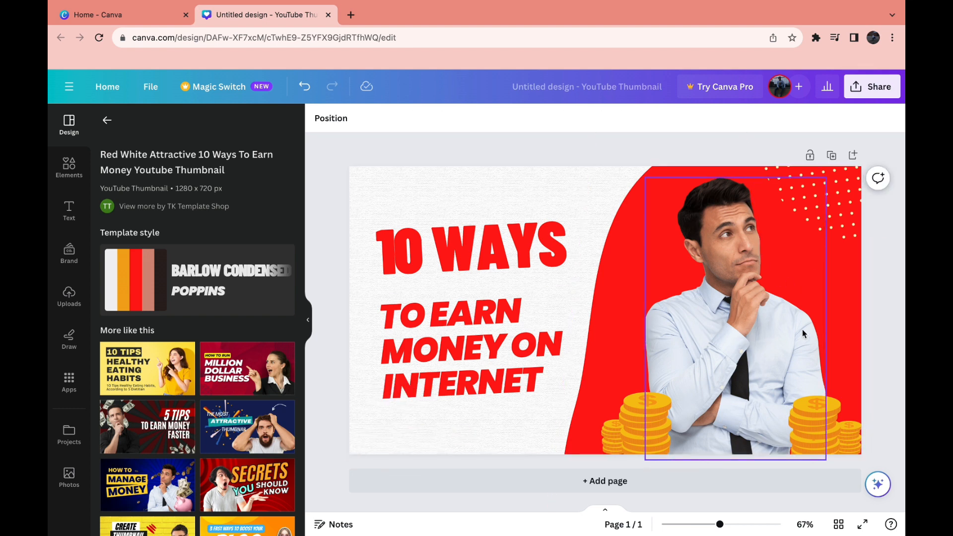
click(749, 311)
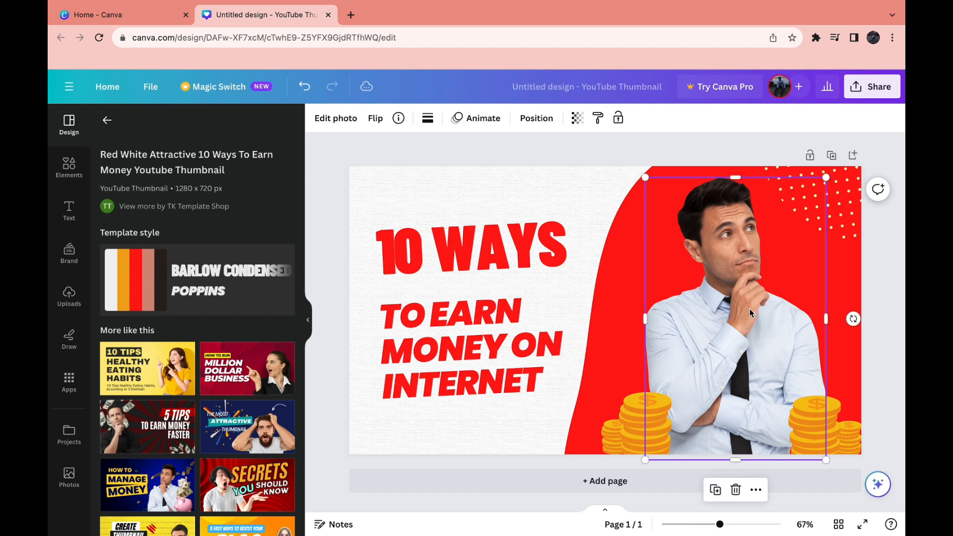
click(79, 307)
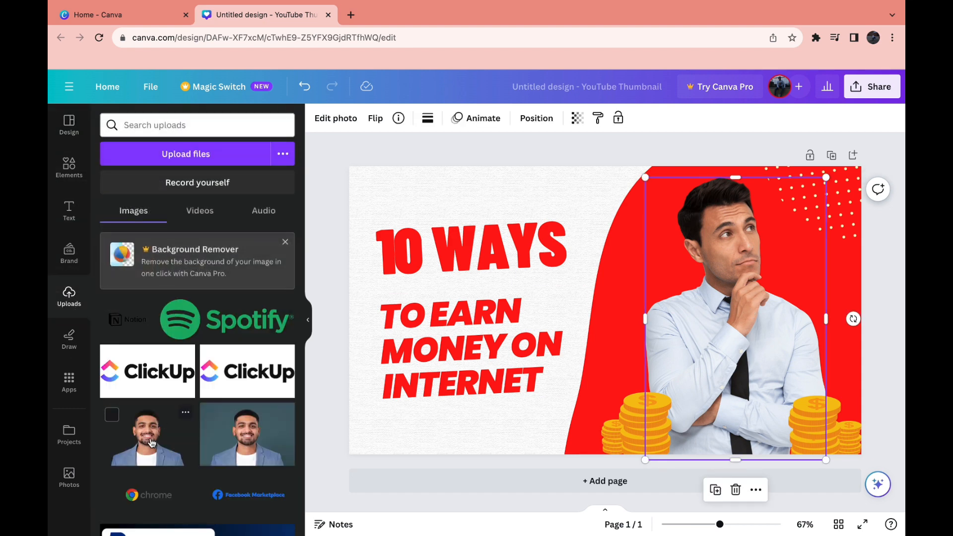
click(151, 444)
key(Delete)
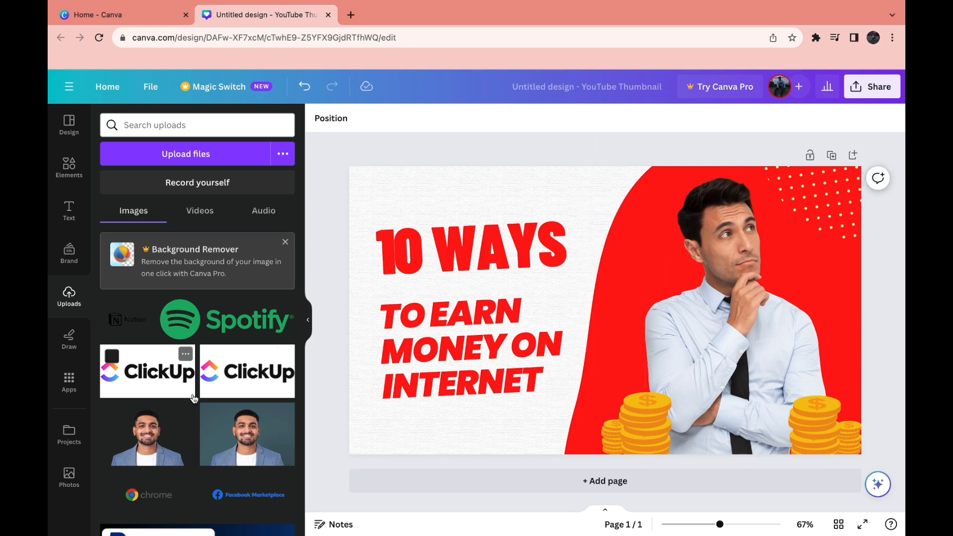
drag(147, 435, 768, 314)
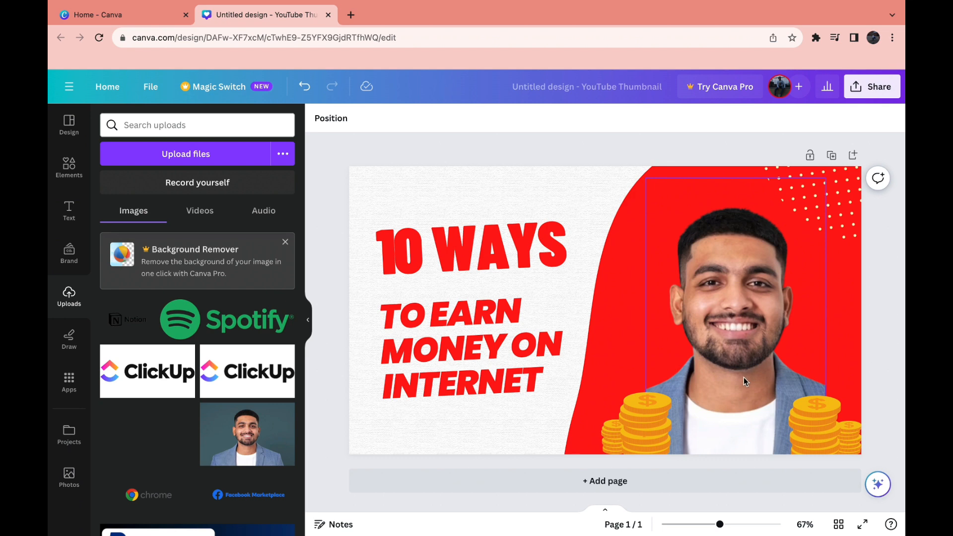
drag(743, 378, 205, 418)
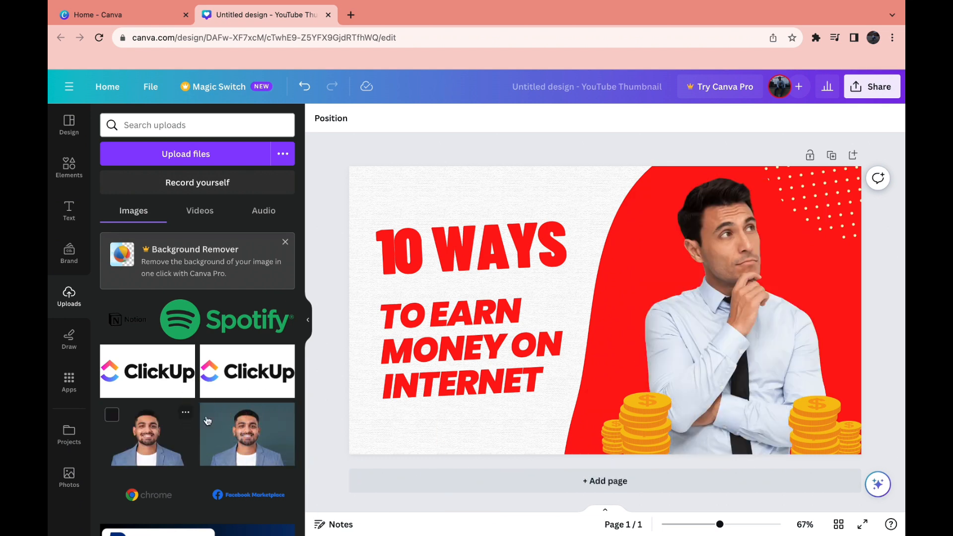
Replace the thinking man's photo with the uploaded transparent portrait of the smiling man, enlarged and aligned to the canvas's bottom over the red shape.
click(734, 333)
key(Delete)
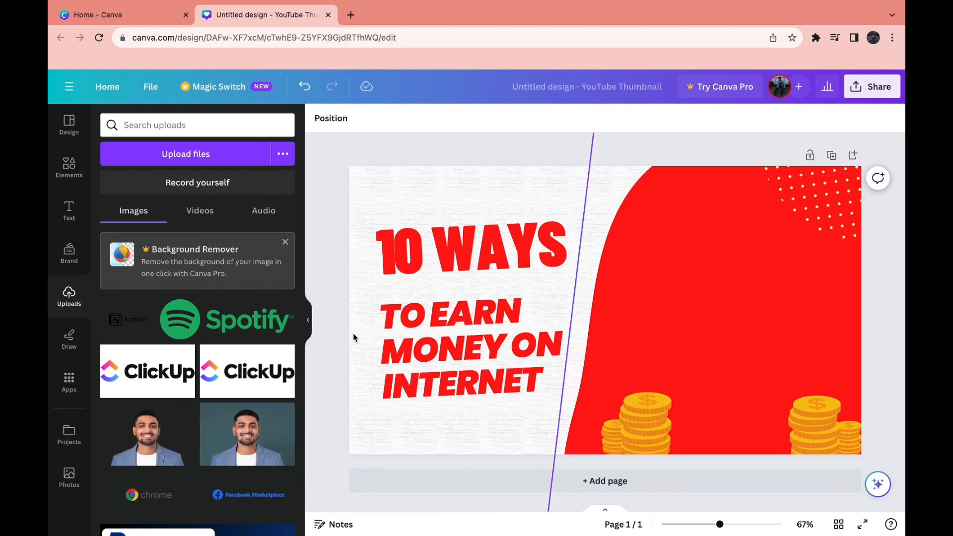
drag(136, 437, 440, 493)
drag(685, 360, 772, 310)
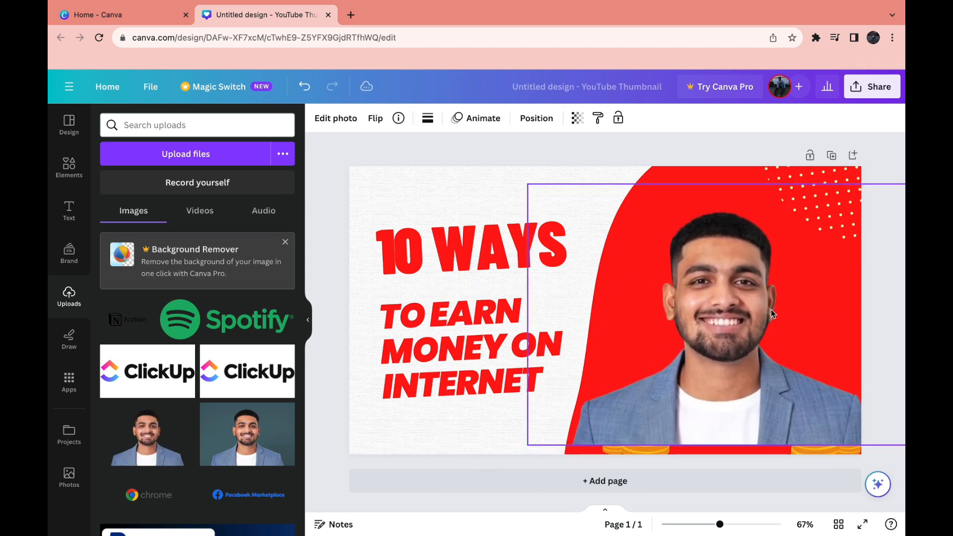
drag(528, 184, 492, 161)
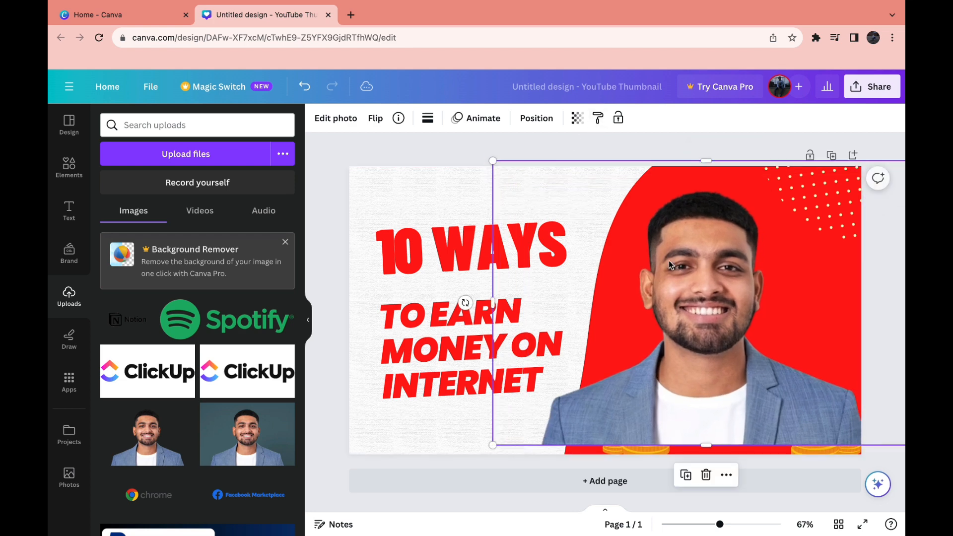
drag(706, 287, 734, 297)
click(644, 141)
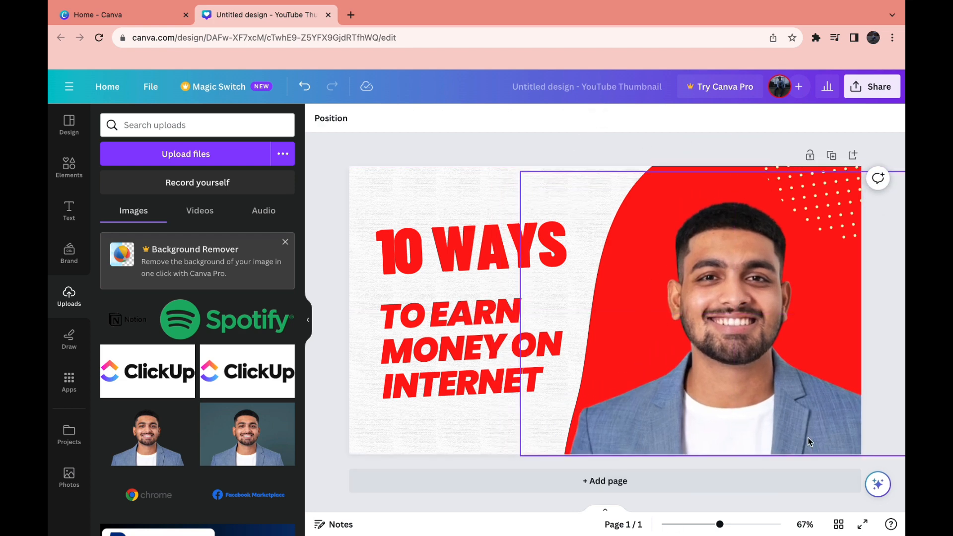
Move the portrait's layer below the four coin-stack layers so the coins sit in front of it.
click(330, 121)
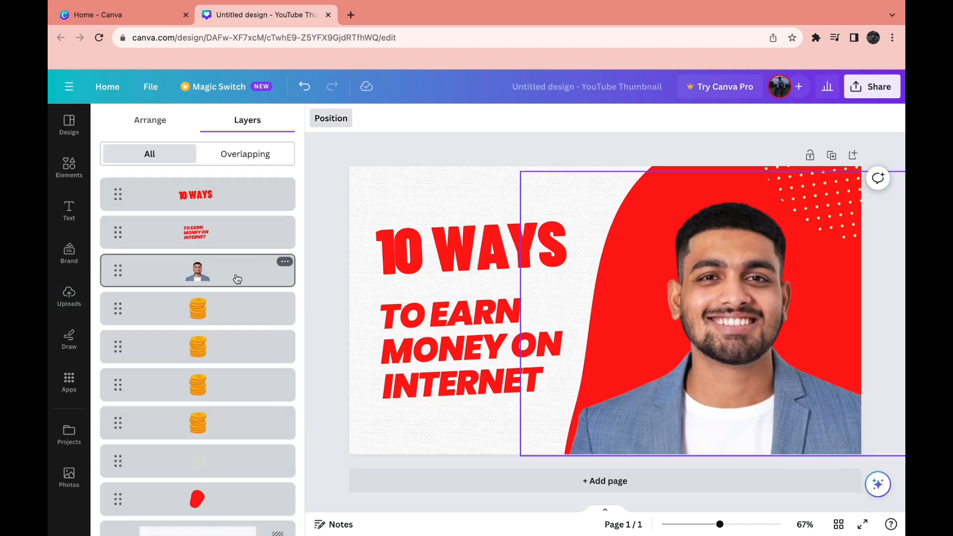
drag(238, 278, 251, 436)
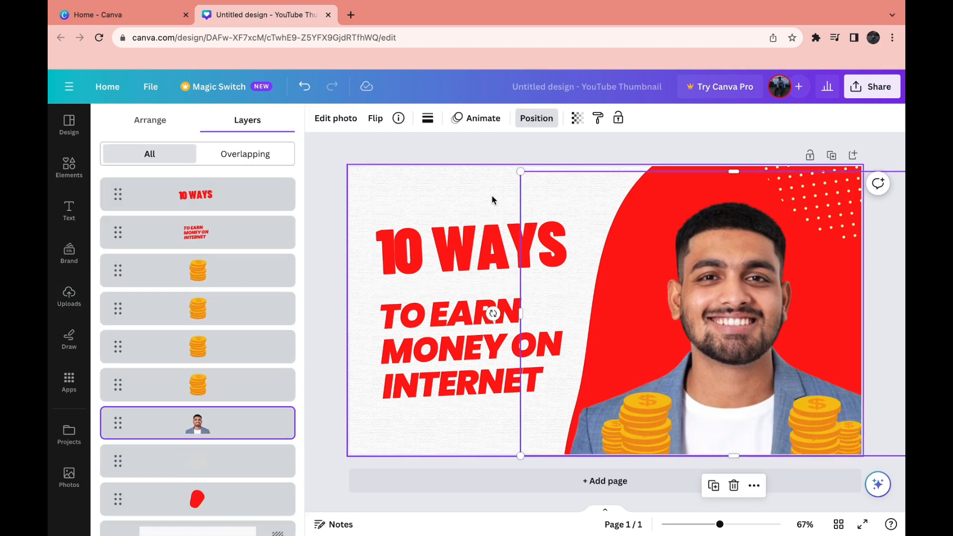
click(513, 154)
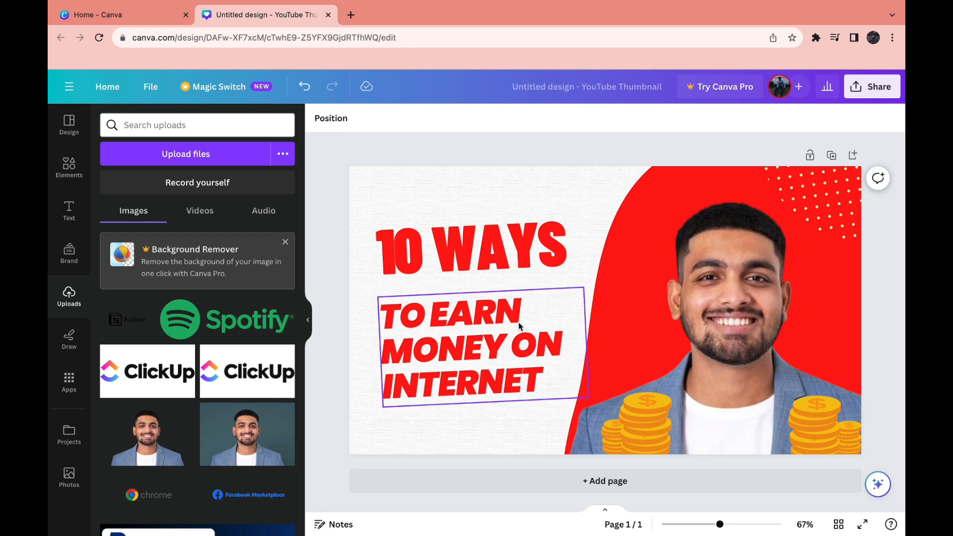
Replace the "10 WAYS" headline with "BEST WAY", widen its text box to fit one line and shift it slightly left.
double_click(491, 275)
text(B)
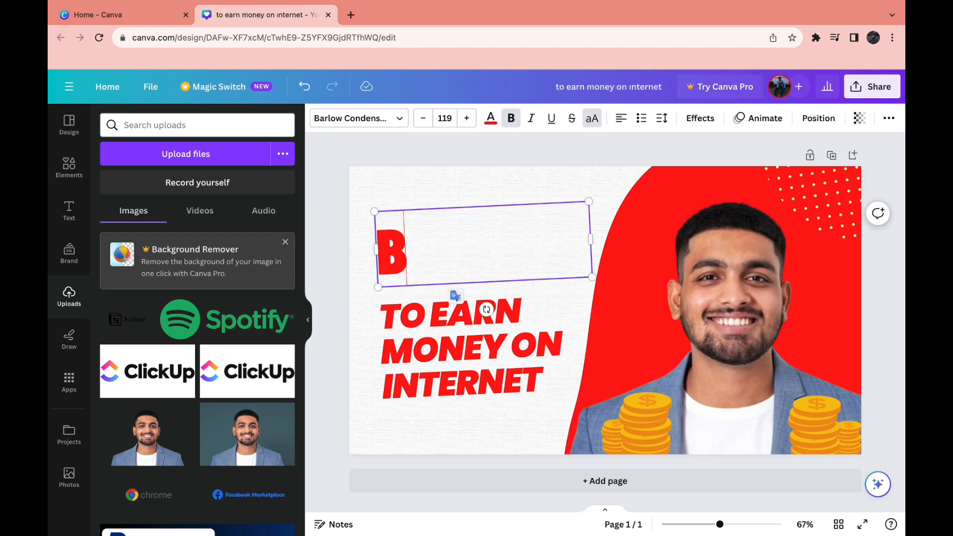
text(EST WAY)
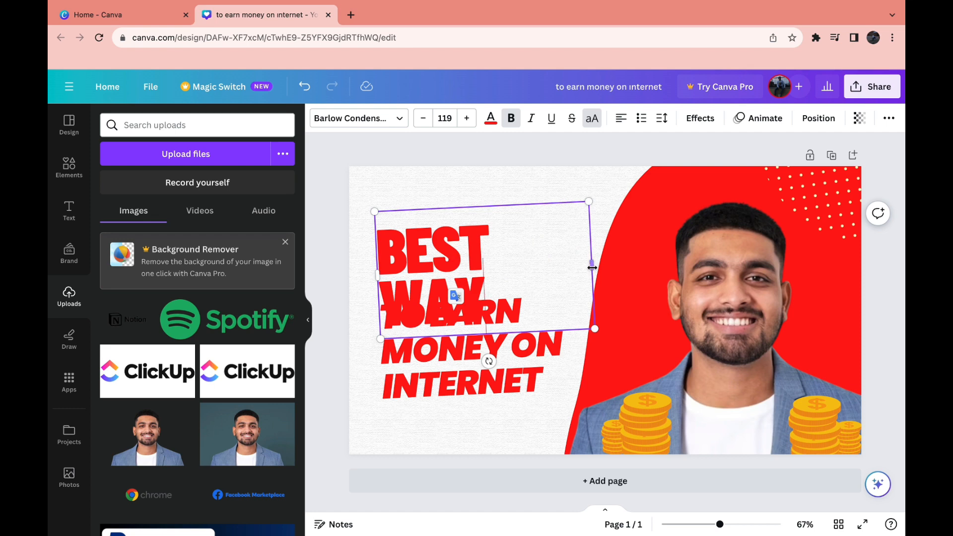
drag(592, 268, 614, 268)
click(546, 155)
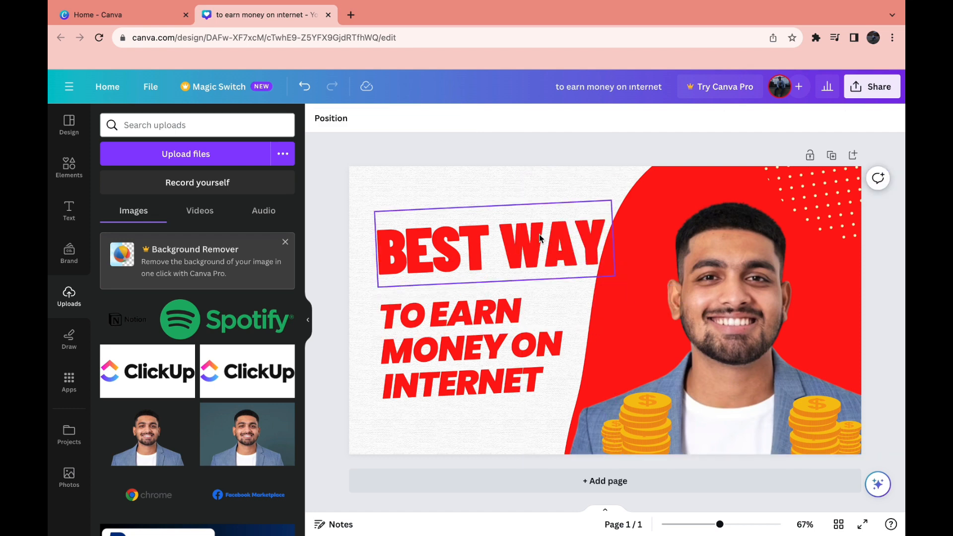
drag(541, 237, 531, 237)
Replace the subtitle's text so it reads "TO CREATE VIDEOS ON YOUTUBE", and place it left-aligned beneath the "BEST WAY" headline.
triple_click(467, 357)
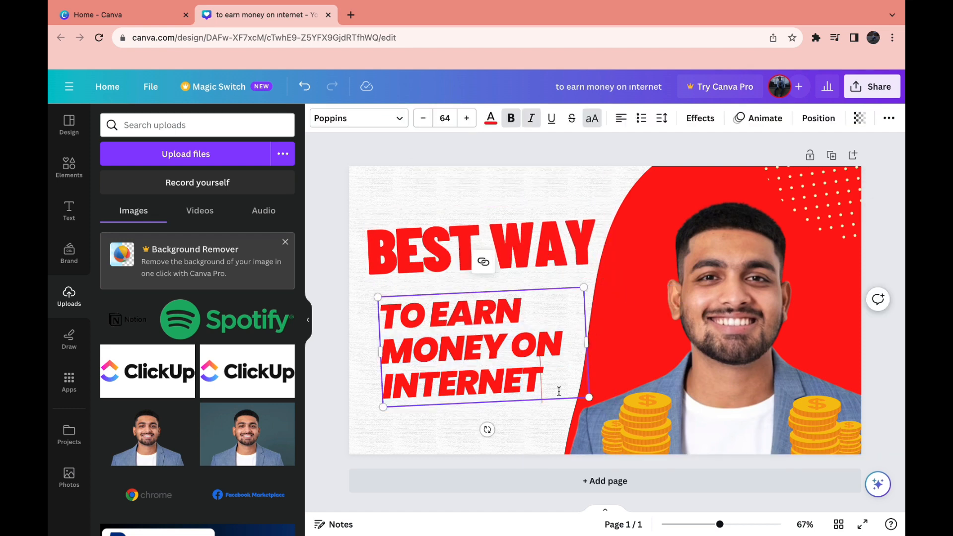
key(BackSpace)
text(CREATE VIDEOS ON YOUTUBE)
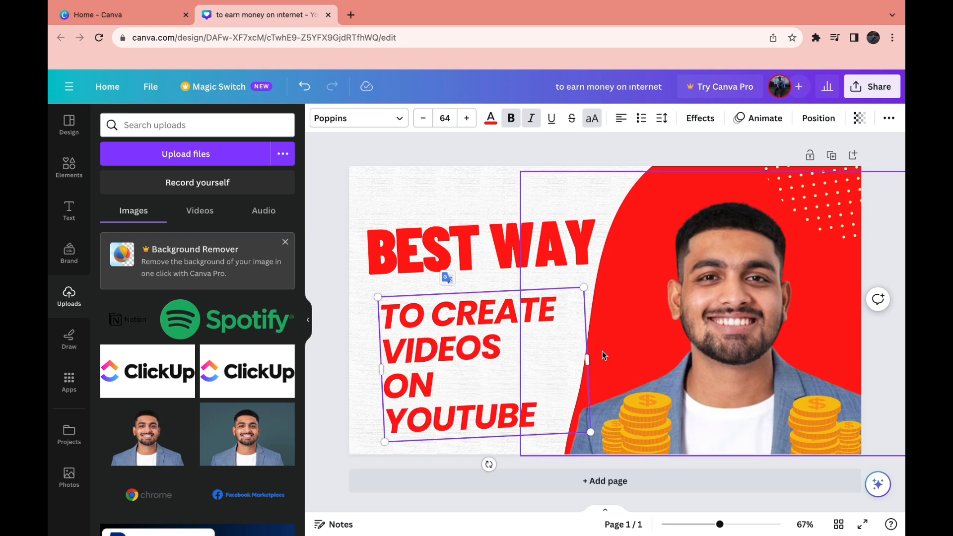
key(Escape)
drag(481, 291, 453, 334)
click(329, 290)
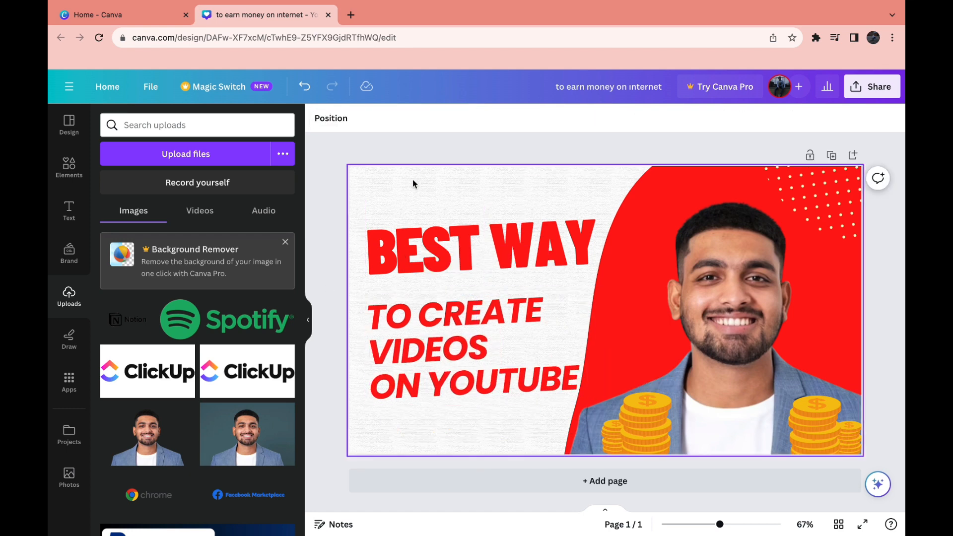
Try a solid white and a purple fill for the thumbnail's background, and undo both color changes.
click(413, 179)
click(426, 118)
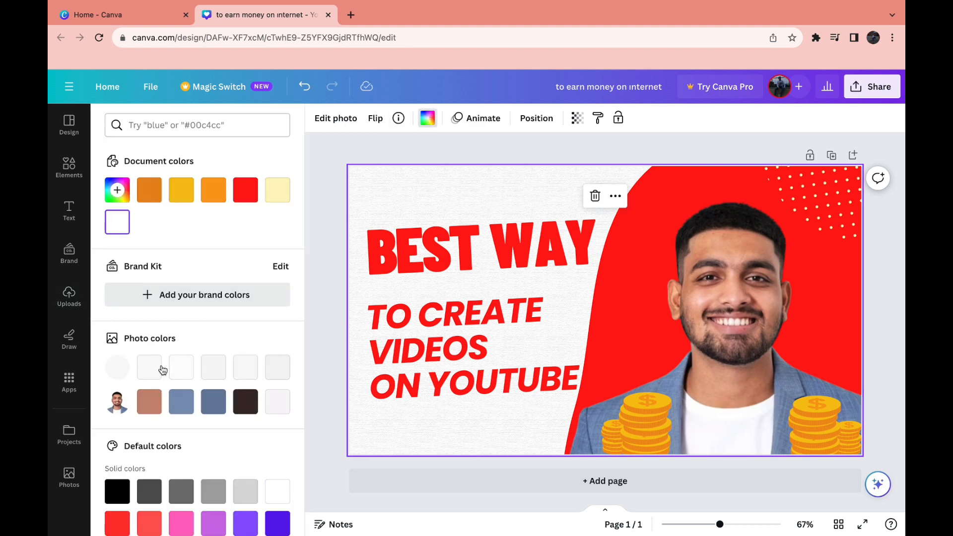
click(277, 492)
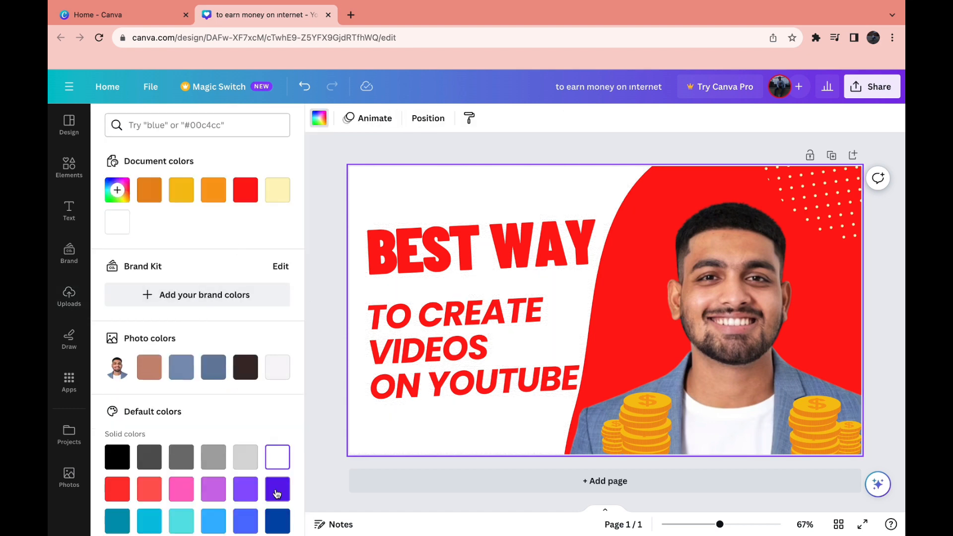
click(244, 491)
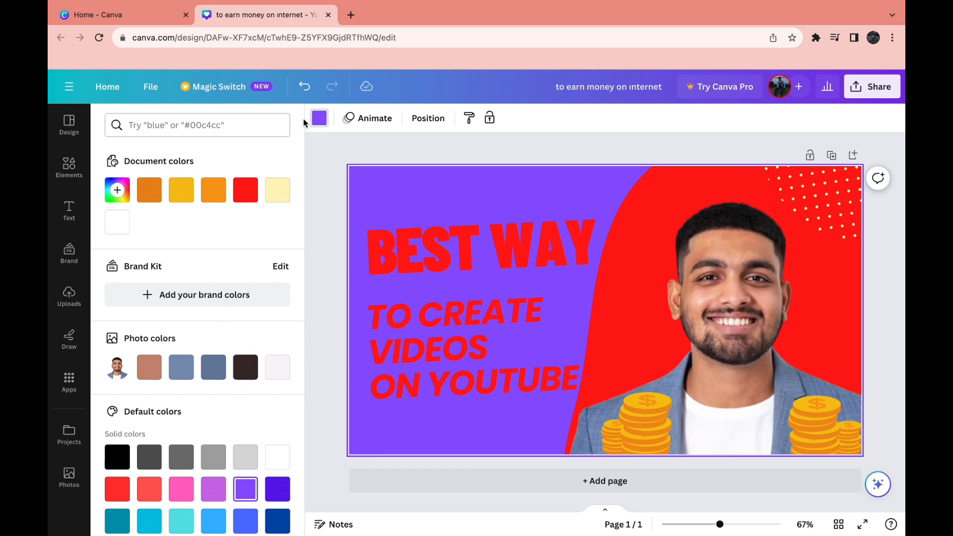
click(305, 86)
click(304, 87)
click(490, 132)
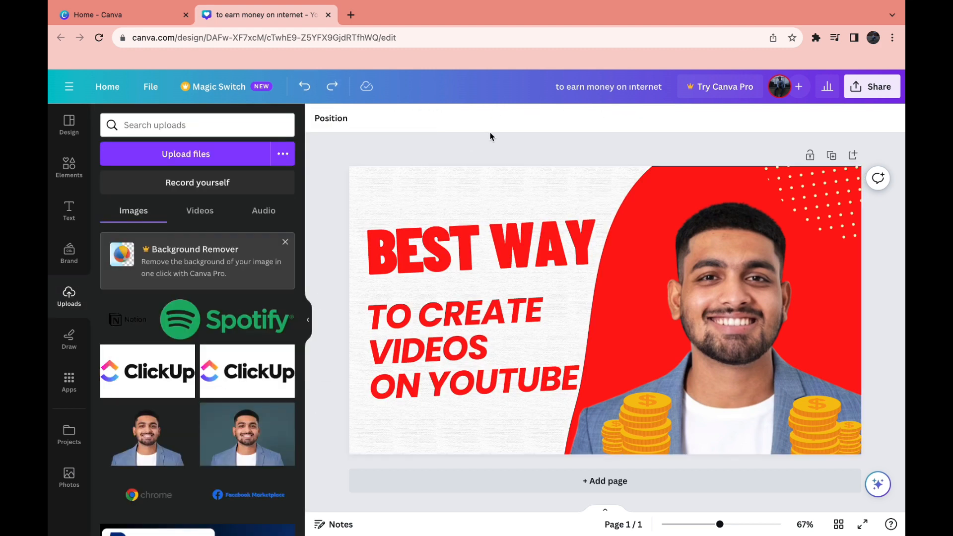
Return to the home page and open the recent YouTube thumbnail design "BUSINESS".
click(877, 91)
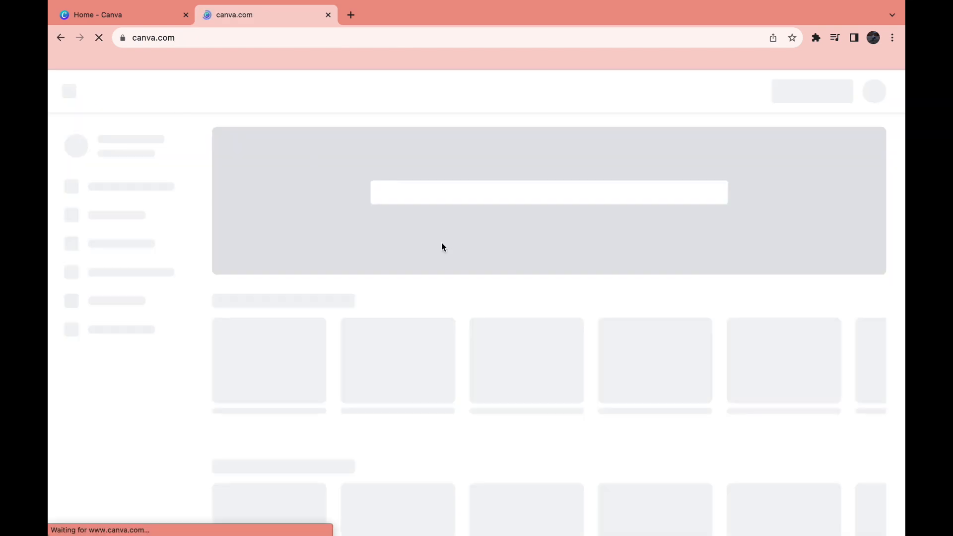
scroll(248, 367, down, 7)
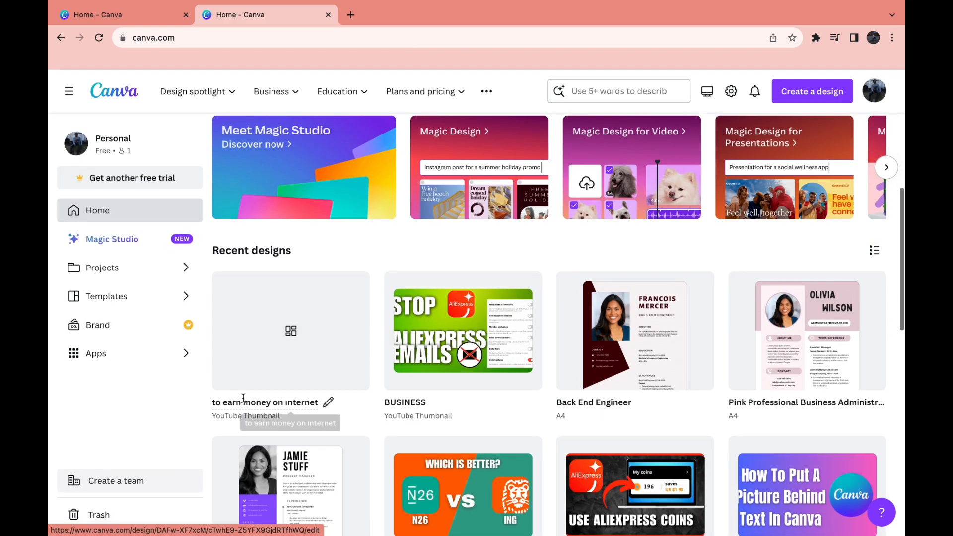
click(439, 344)
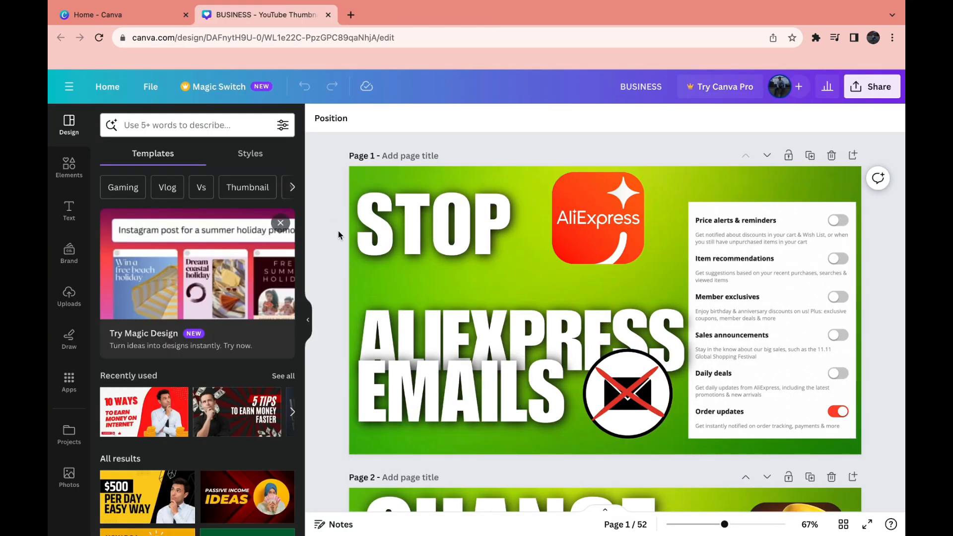
Look through the design's pages for the ClickUp thumbnail on page 49 and bring up the elements library.
scroll(344, 239, down, 5)
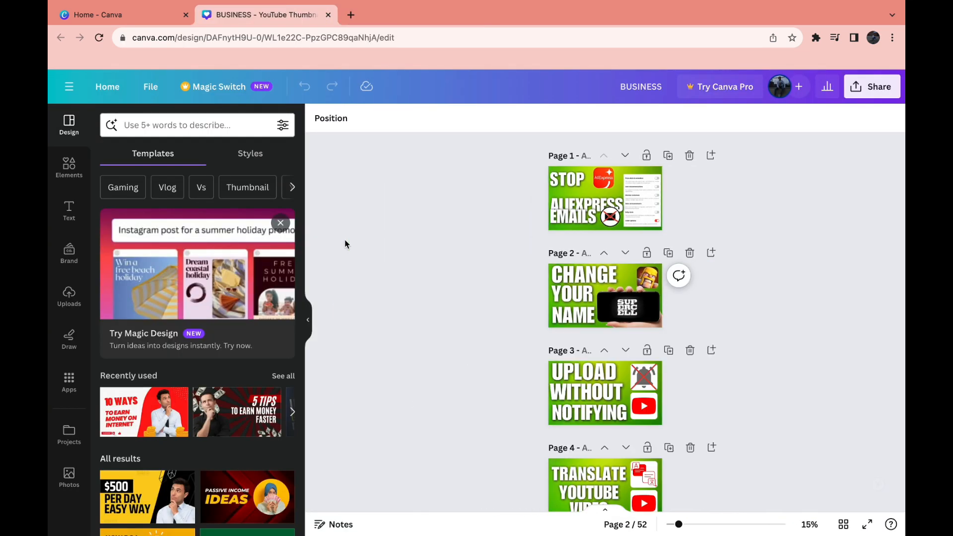
scroll(345, 243, down, 1)
scroll(546, 230, down, 15)
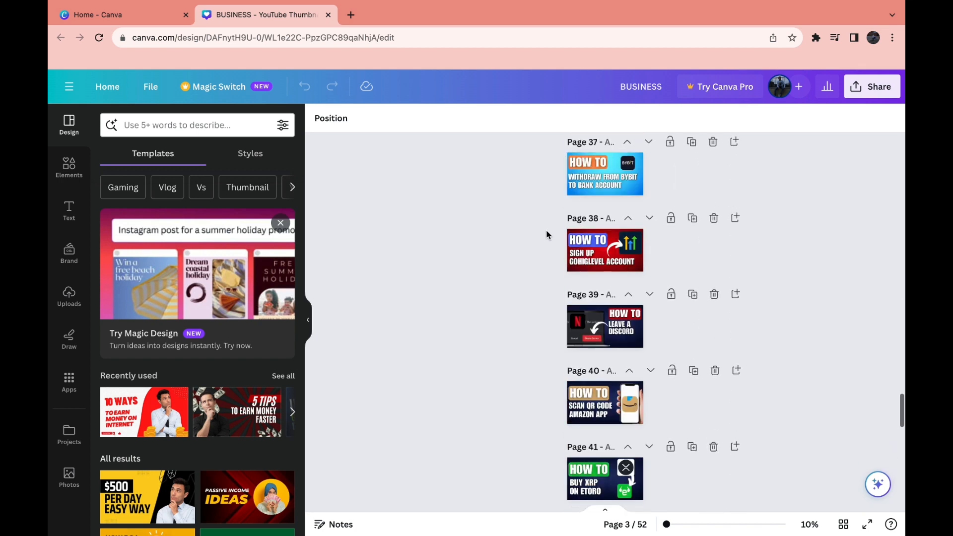
scroll(546, 230, down, 10)
scroll(546, 231, up, 1)
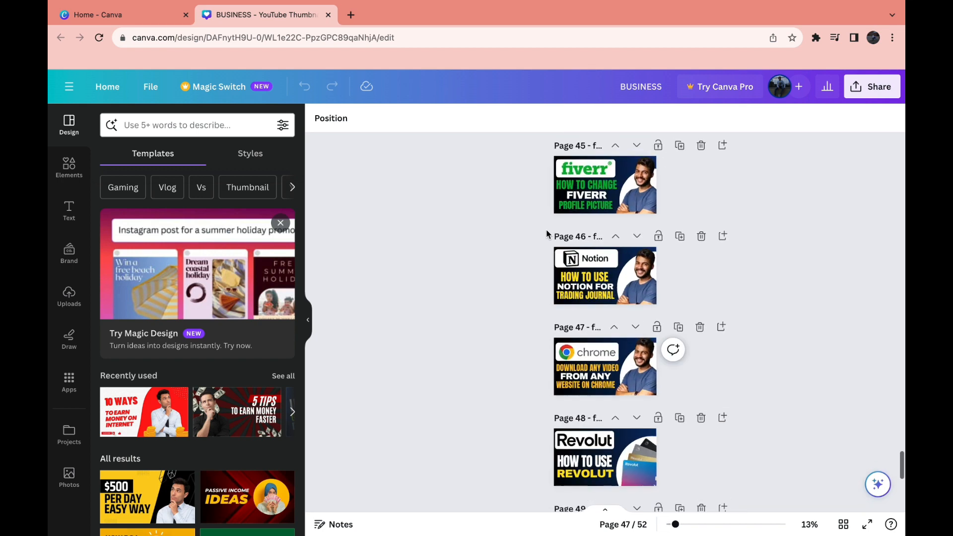
scroll(547, 231, down, 5)
scroll(546, 230, up, 3)
scroll(546, 231, up, 2)
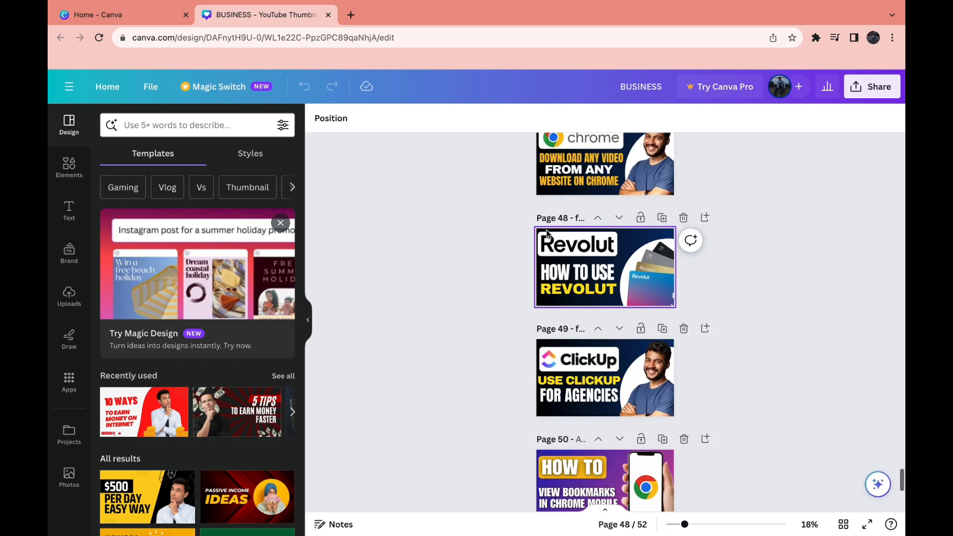
scroll(546, 232, up, 1)
scroll(475, 258, up, 1)
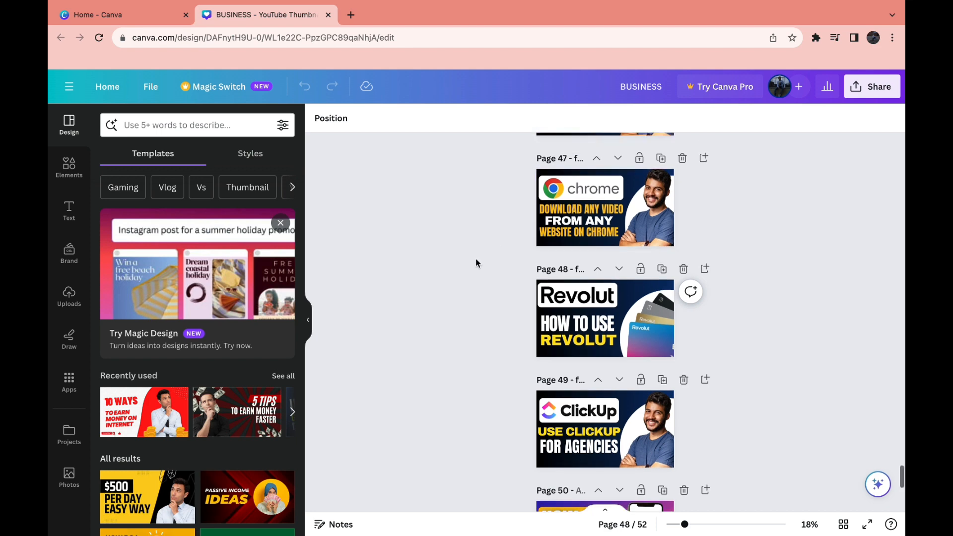
scroll(482, 370, up, 2)
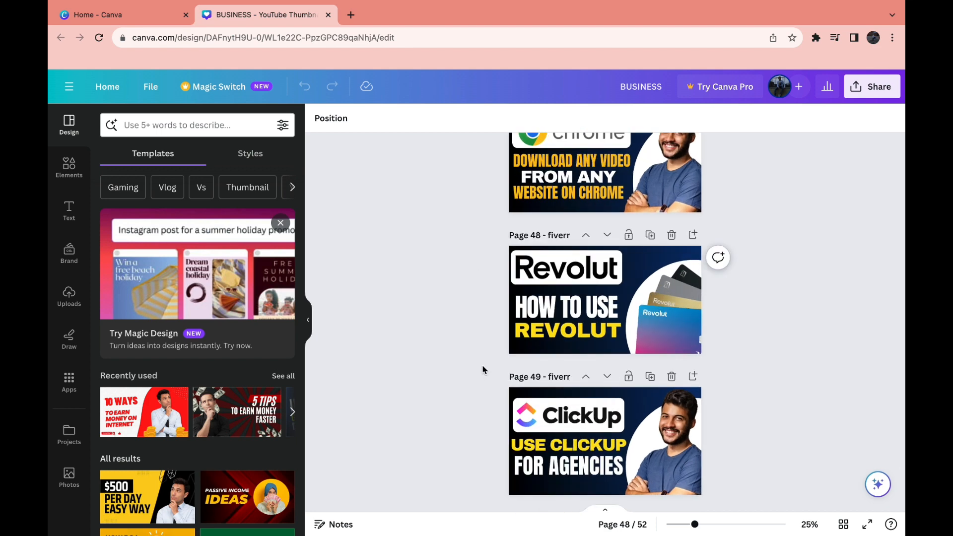
scroll(482, 370, down, 1)
scroll(482, 370, down, 3)
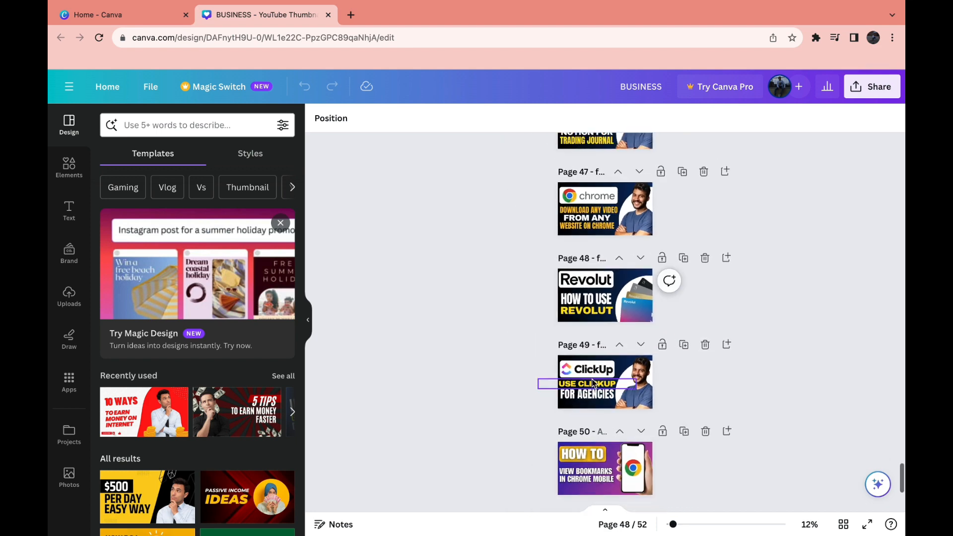
scroll(482, 370, up, 5)
scroll(571, 379, down, 1)
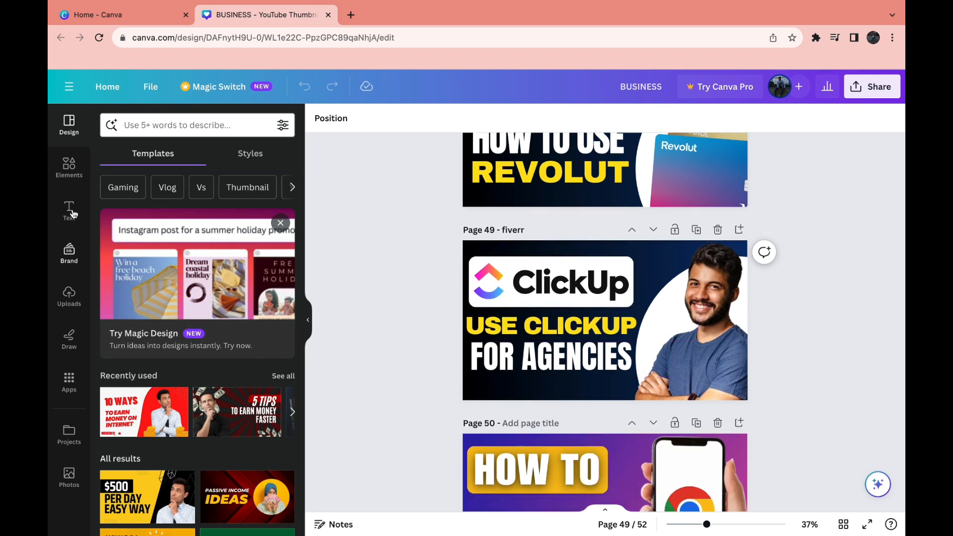
click(69, 167)
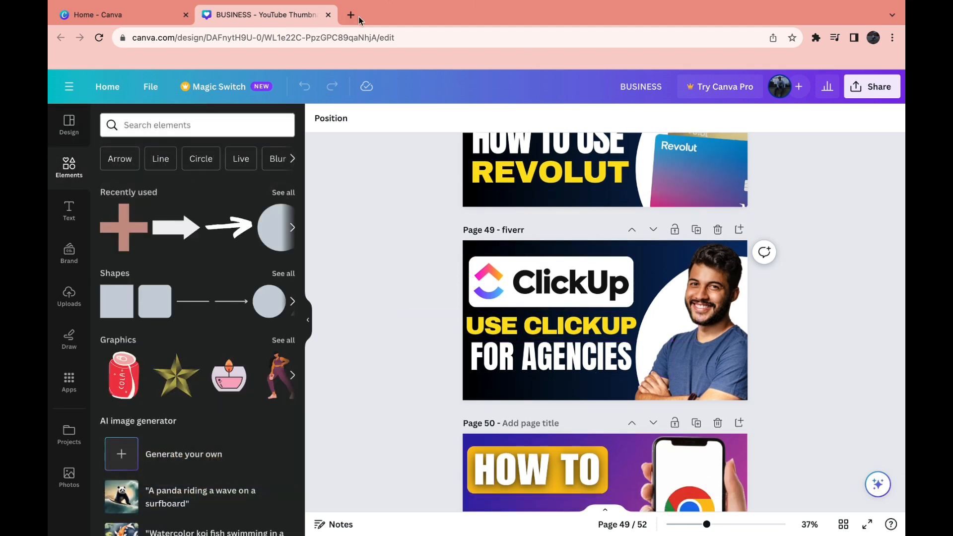
Search Google for "CANVA logo" in a new browser tab and save the transparent Canva wordmark image from 1000 Logos.
click(360, 19)
text(CANVA)
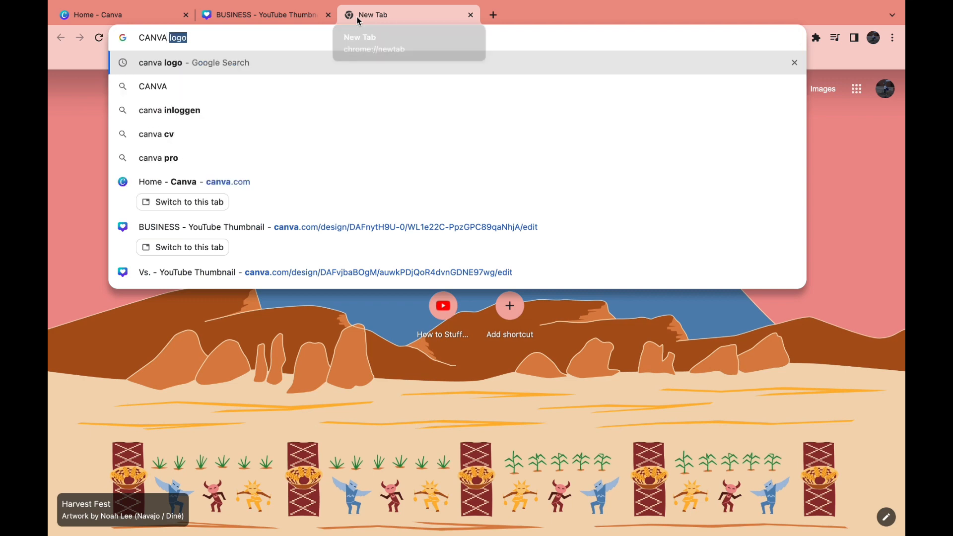
text( logo)
key(Return)
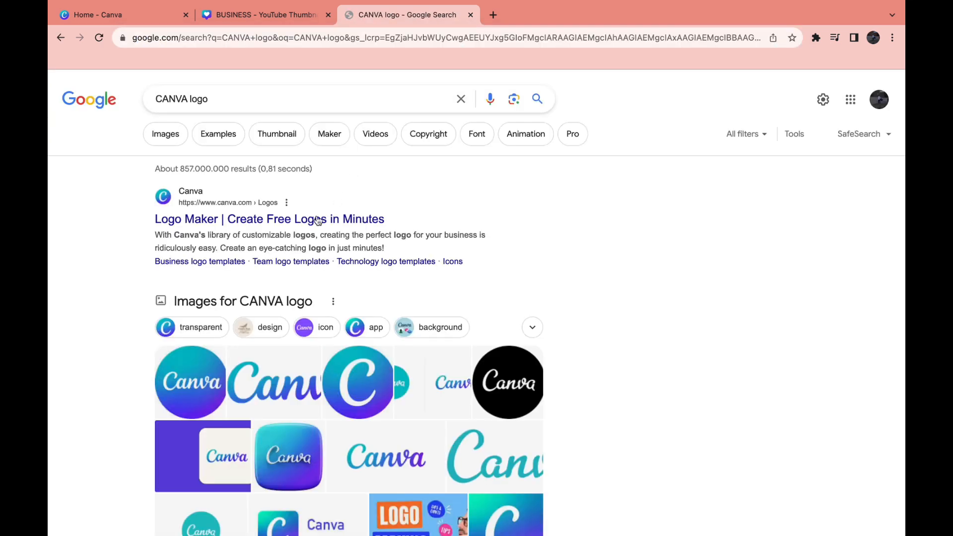
click(271, 379)
right_click(739, 290)
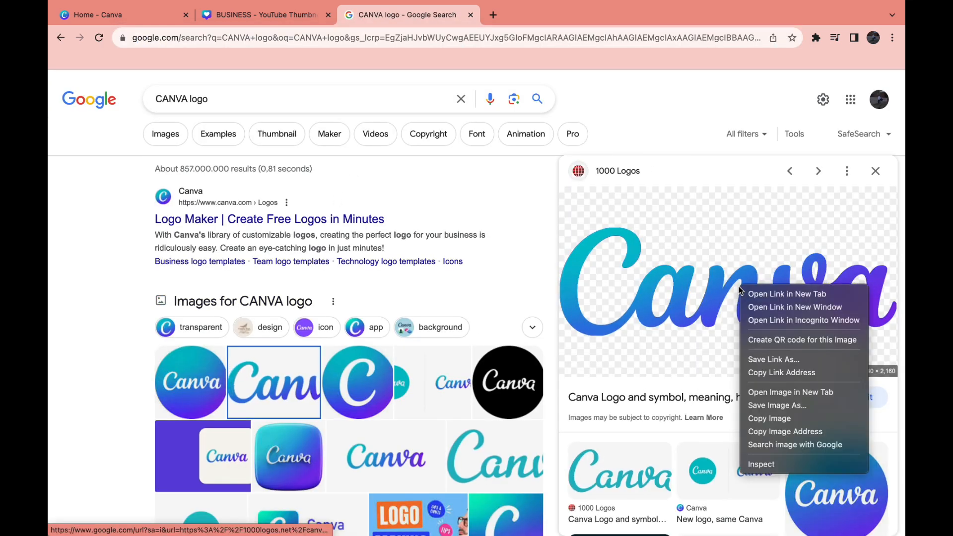
click(788, 407)
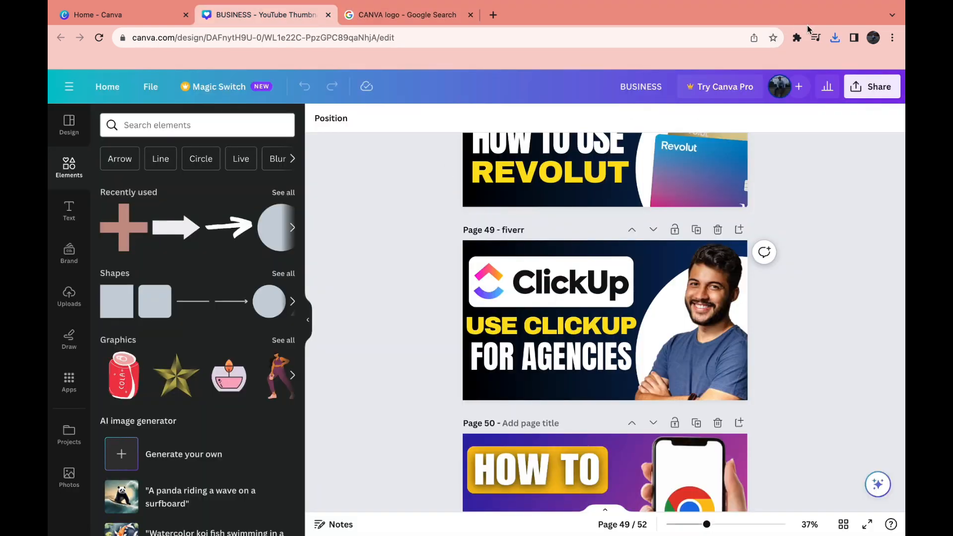
Upload the downloaded Canva logo to the BUSINESS design, delete page 49's ClickUp logo and insert the Canva logo instead.
click(837, 41)
drag(736, 87, 186, 257)
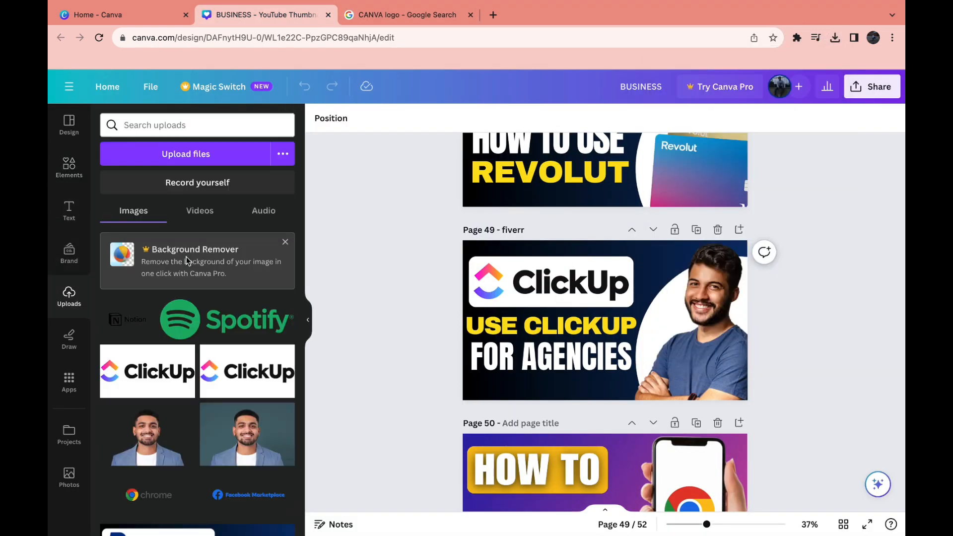
scroll(522, 318, up, 1)
click(514, 272)
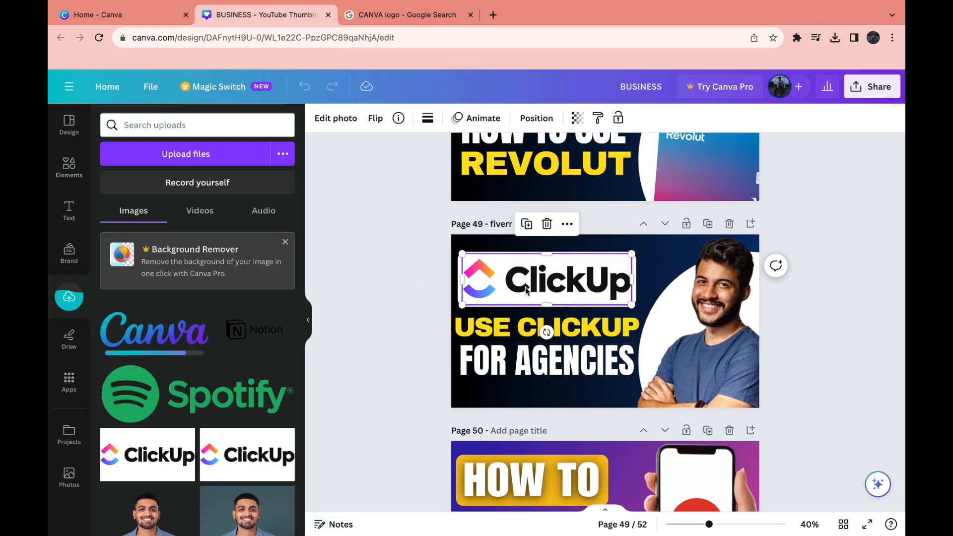
key(BackSpace)
click(150, 339)
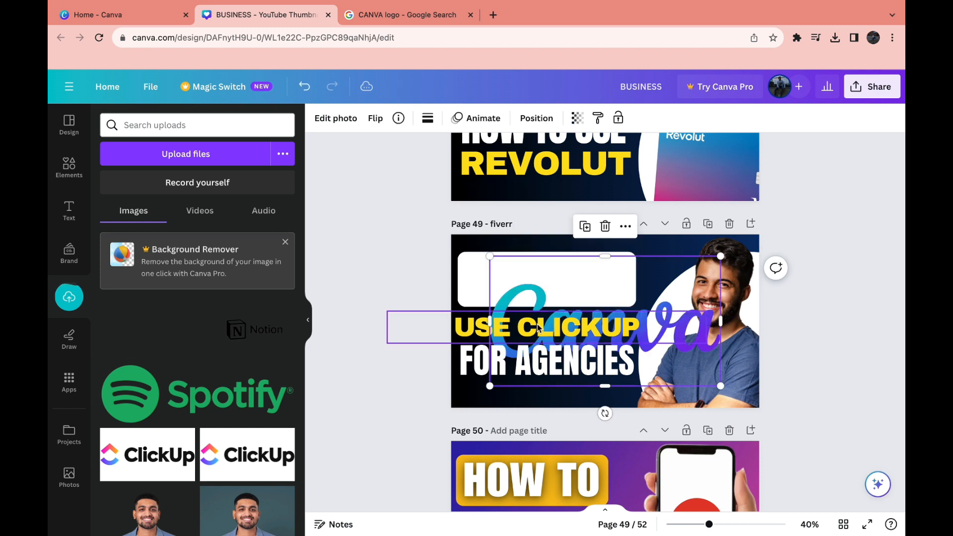
Shrink the Canva logo and center it over the white rounded box on page 49.
drag(523, 290, 502, 245)
drag(468, 210, 565, 265)
drag(599, 306, 512, 282)
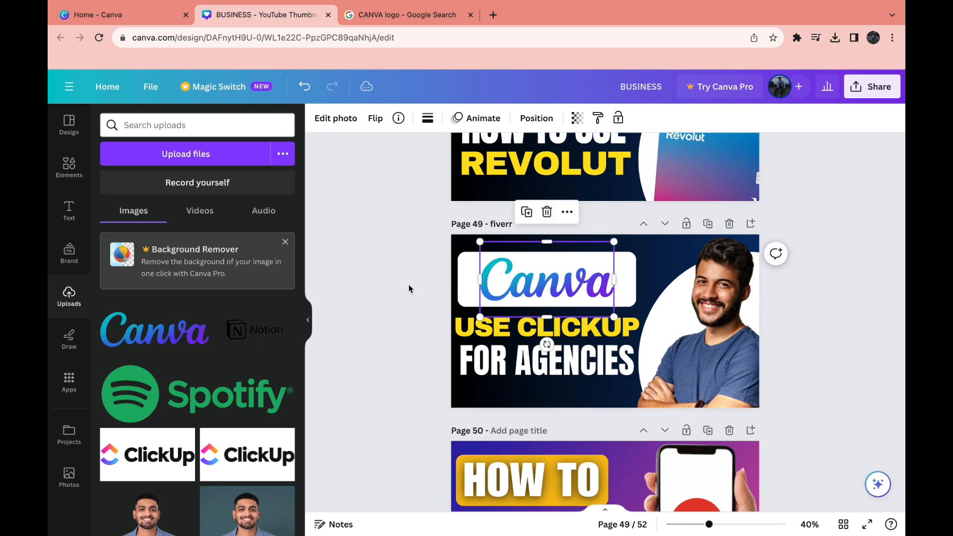
click(405, 284)
Copy the three text lines "HOW TO USE", "NOTION FOR" and "TRADING JOURNAL" from page 46.
scroll(404, 284, up, 3)
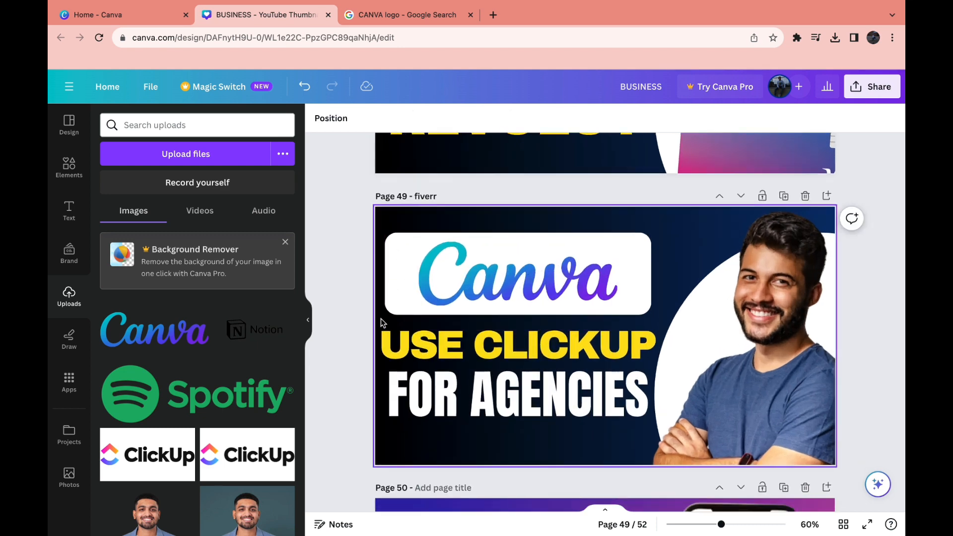
scroll(382, 312, down, 2)
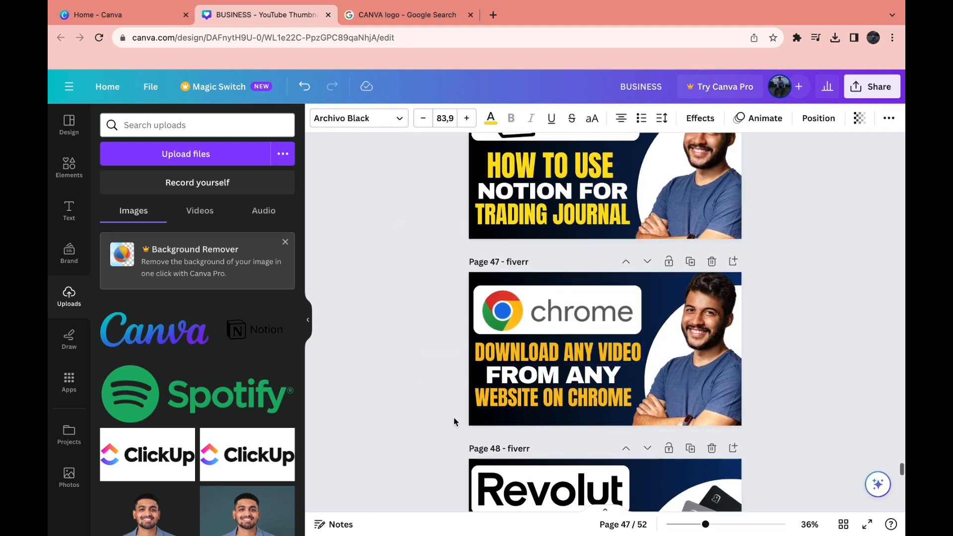
scroll(453, 421, up, 1)
drag(448, 271, 527, 222)
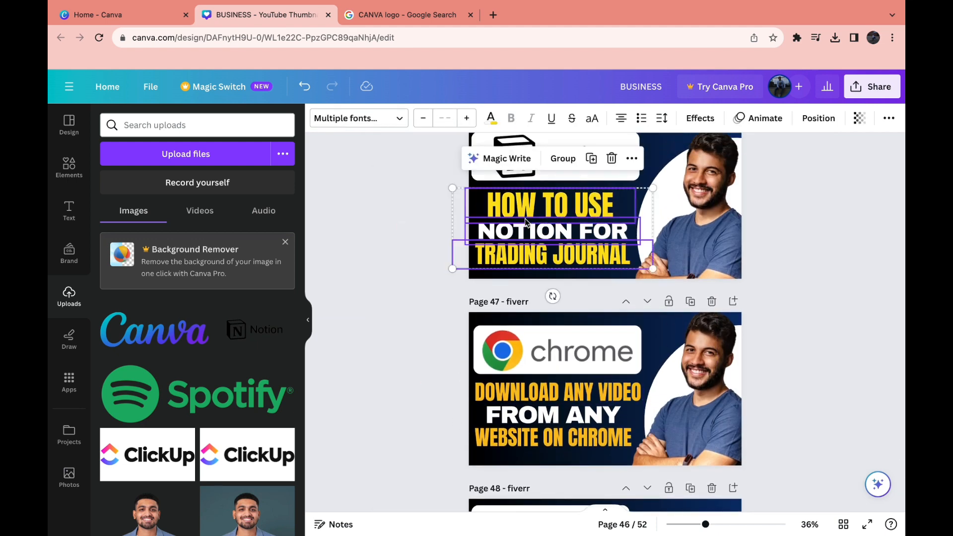
Delete the "USE CLICKUP FOR AGENCIES" text on page 49 and paste the three copied text lines in its place.
scroll(527, 224, down, 10)
scroll(527, 223, up, 2)
scroll(527, 223, up, 3)
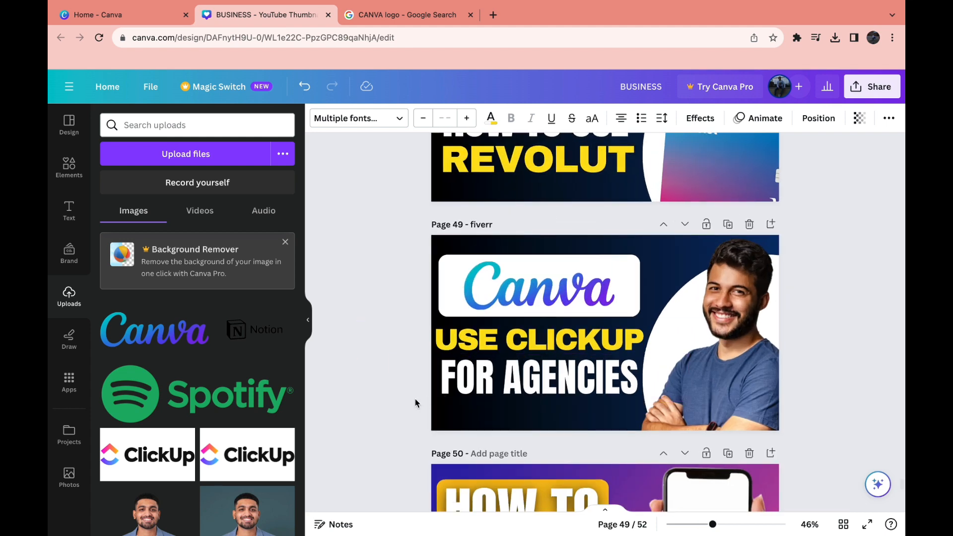
drag(415, 402, 355, 318)
key(Delete)
key(ctrl+v)
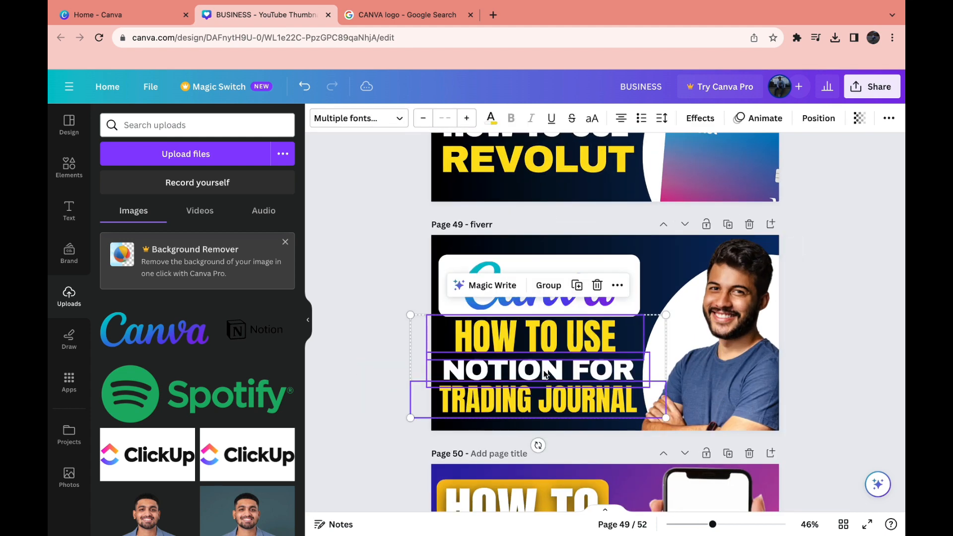
Move the Canva logo together with its white rounded box slightly up, away from the pasted text.
click(380, 402)
click(514, 287)
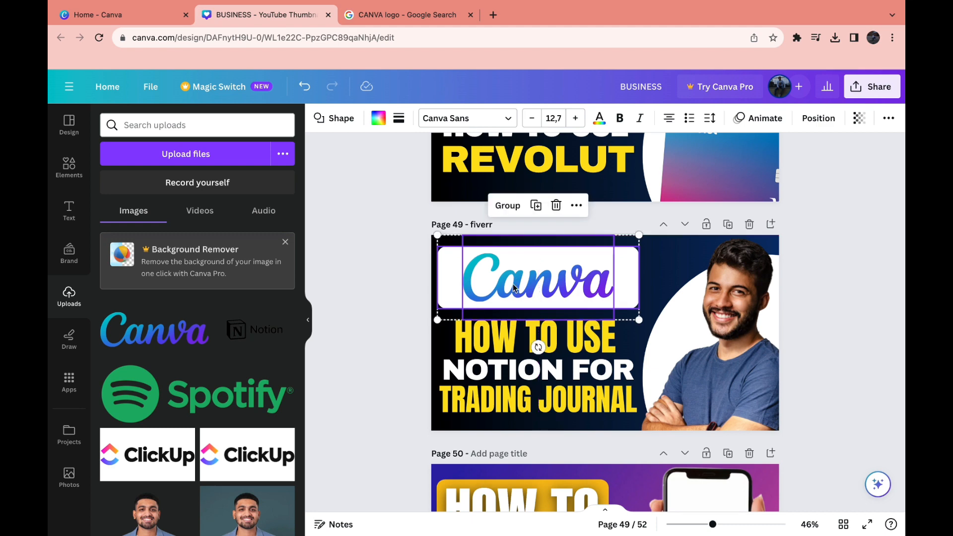
click(414, 329)
Replace the "NOTION FOR" text on page 49 with "CANVA FOR".
scroll(414, 330, up, 3)
click(516, 338)
click(588, 347)
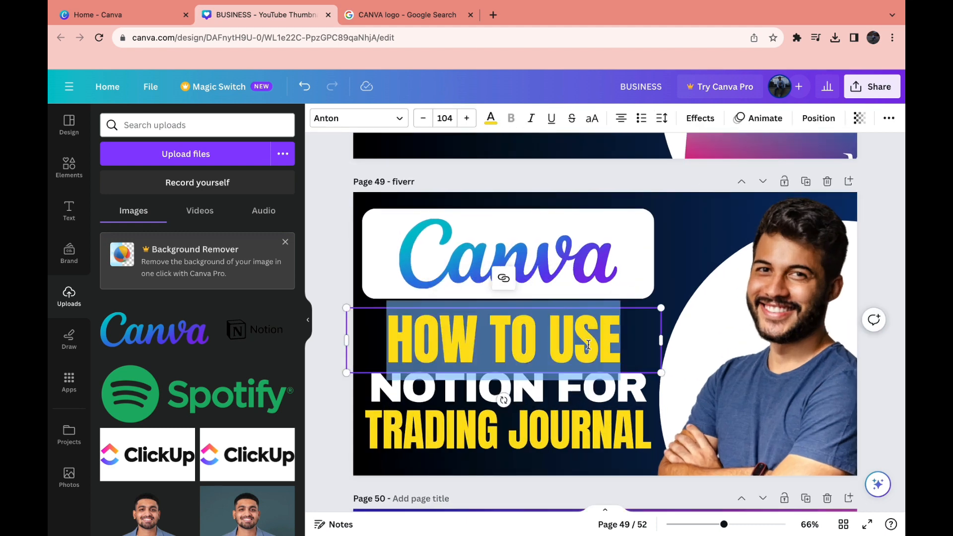
double_click(588, 348)
click(507, 379)
triple_click(506, 382)
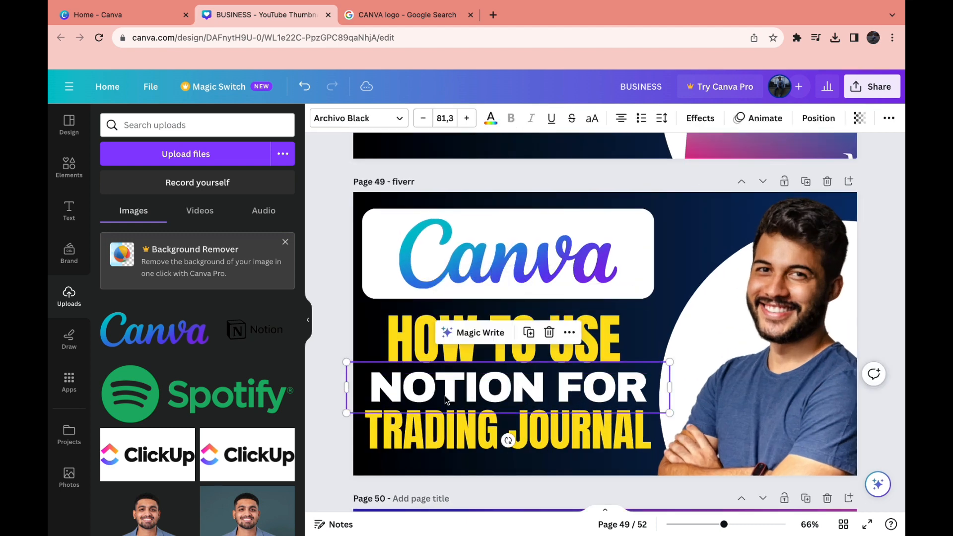
text(CANVA FOR)
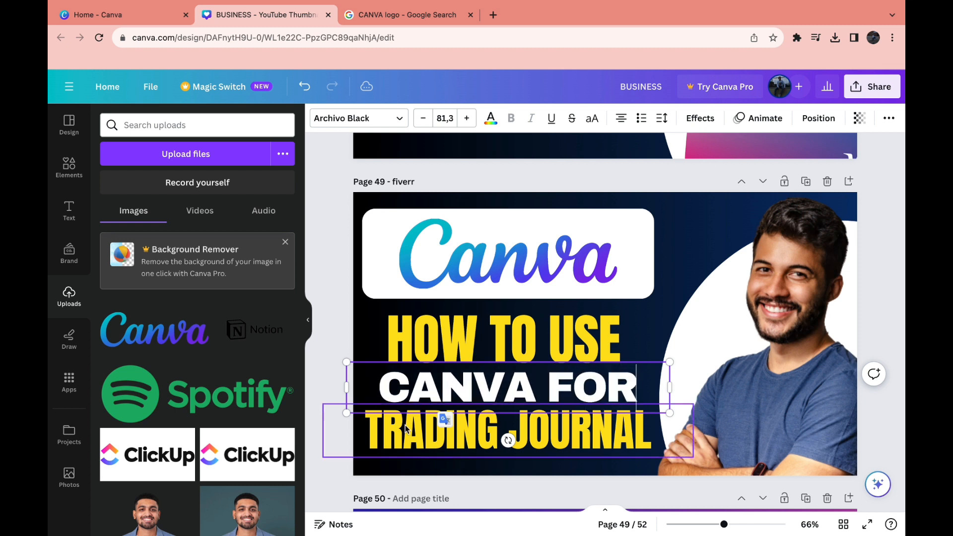
Replace the "TRADING JOURNAL" line on page 49 with "YOUTUBE THUMBNAILS".
click(506, 431)
triple_click(506, 431)
text(YOUT)
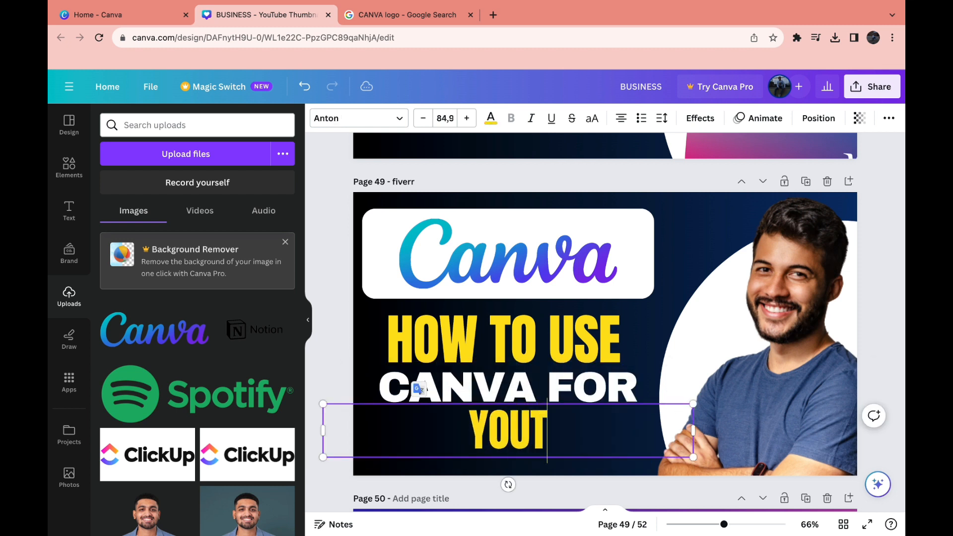
text(UBE THUMBNAILS)
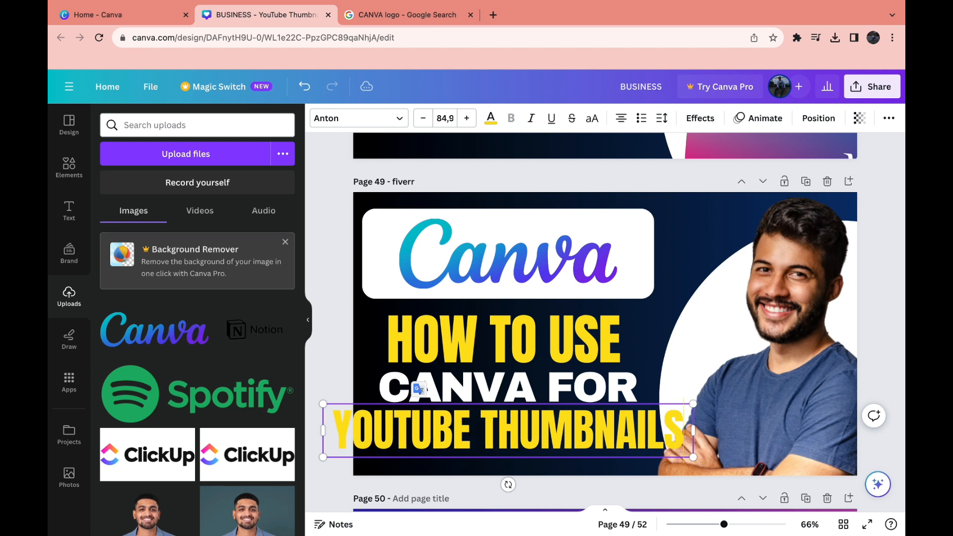
Reduce the "YOUTUBE THUMBNAILS" font size to 66,9 and move the line slightly down.
click(337, 380)
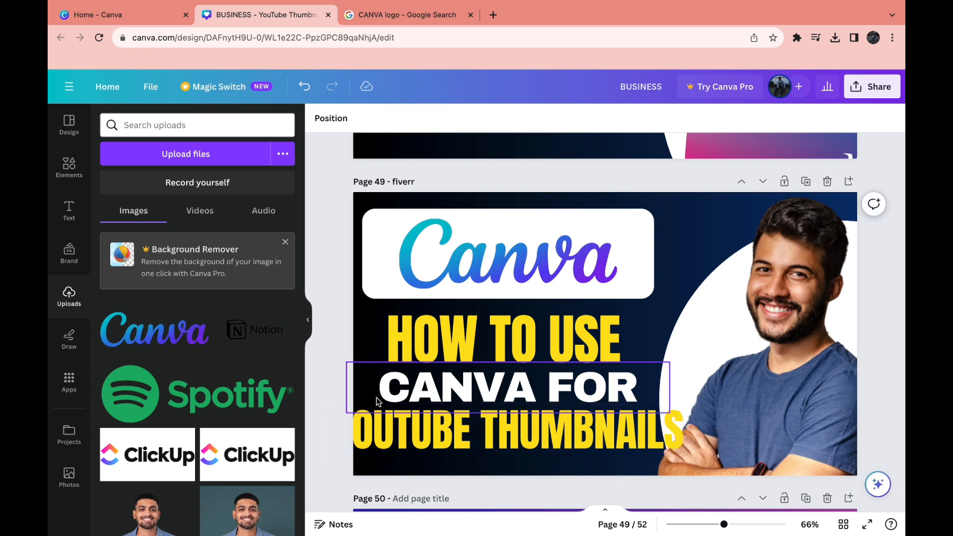
click(361, 426)
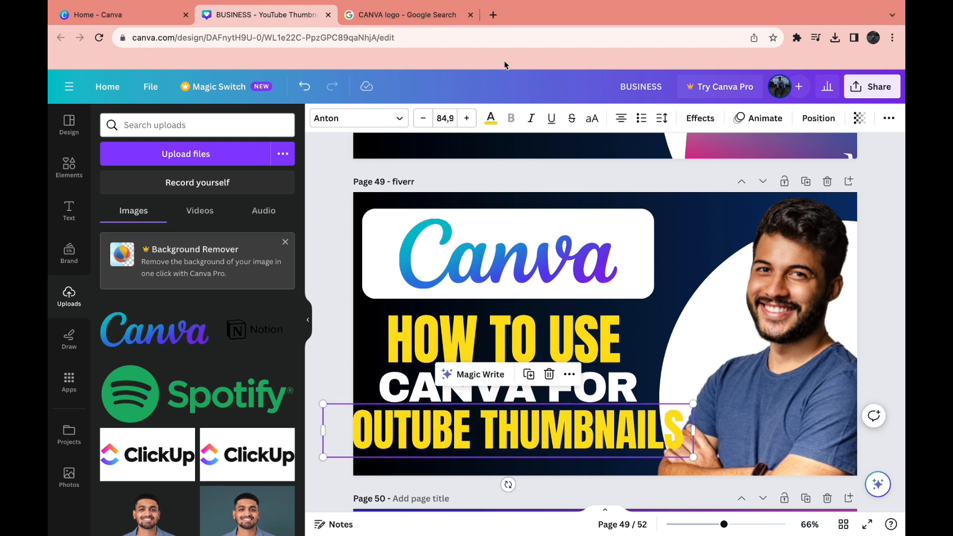
click(424, 119)
click(424, 119)
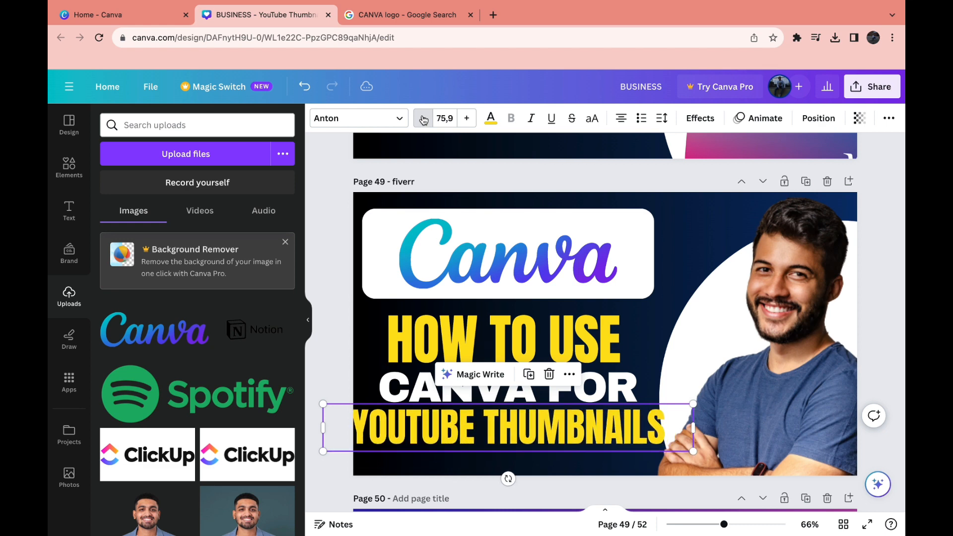
click(424, 119)
click(423, 119)
click(424, 119)
click(424, 119)
click(423, 119)
scroll(433, 352, down, 2)
drag(433, 351, 433, 364)
Reduce the font size of the "CANVA FOR" line to 78,3.
click(437, 313)
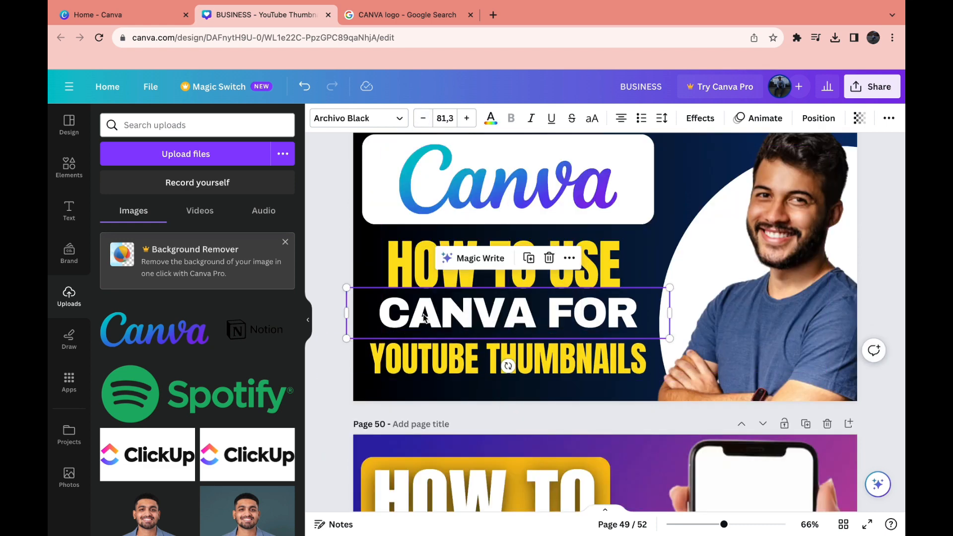
click(425, 124)
click(424, 125)
click(424, 124)
Reduce the font size of the "HOW TO USE" line to 94,8.
click(423, 273)
click(423, 123)
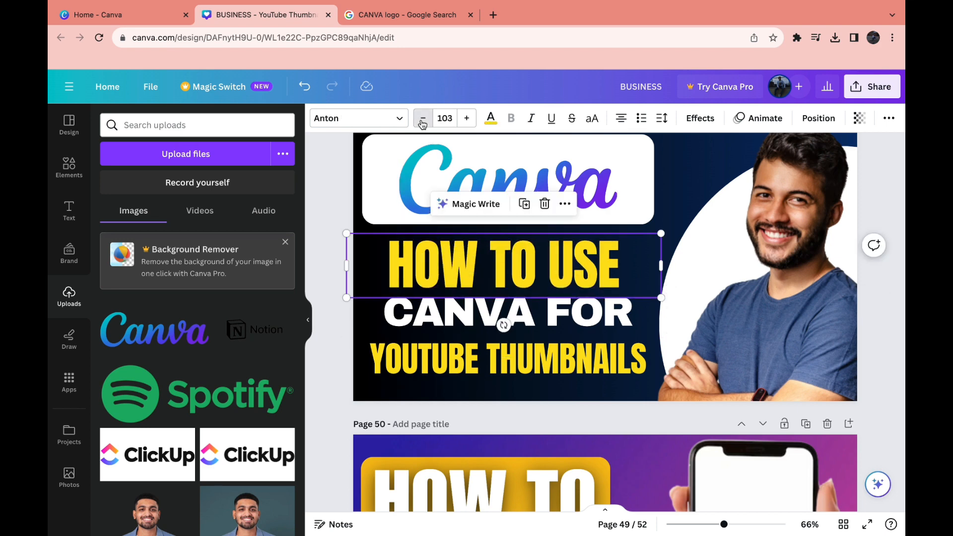
click(422, 122)
click(422, 123)
click(422, 122)
click(422, 123)
click(422, 122)
click(423, 123)
click(422, 122)
click(423, 122)
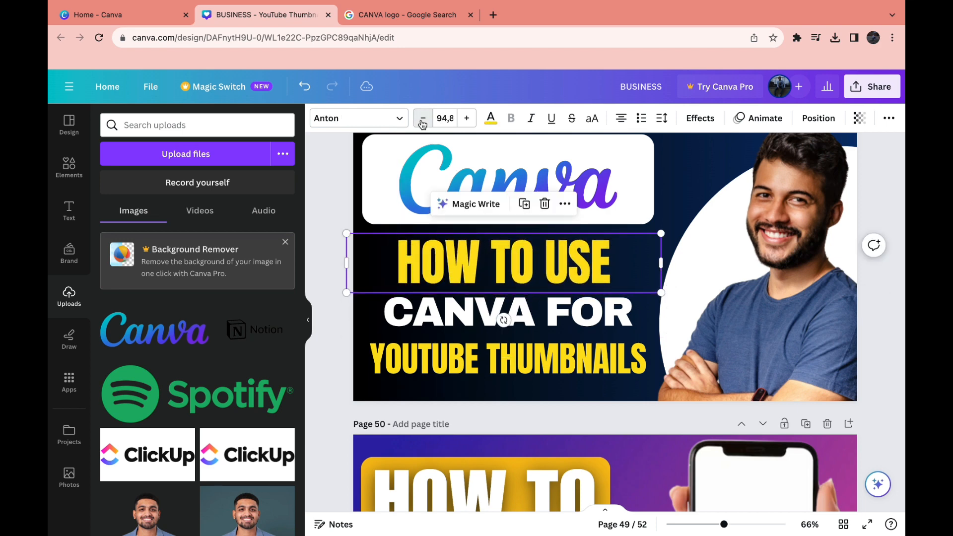
Move the "CANVA FOR" line slightly down and left, closer to "YOUTUBE THUMBNAILS".
click(345, 228)
scroll(382, 272, up, 5)
click(435, 357)
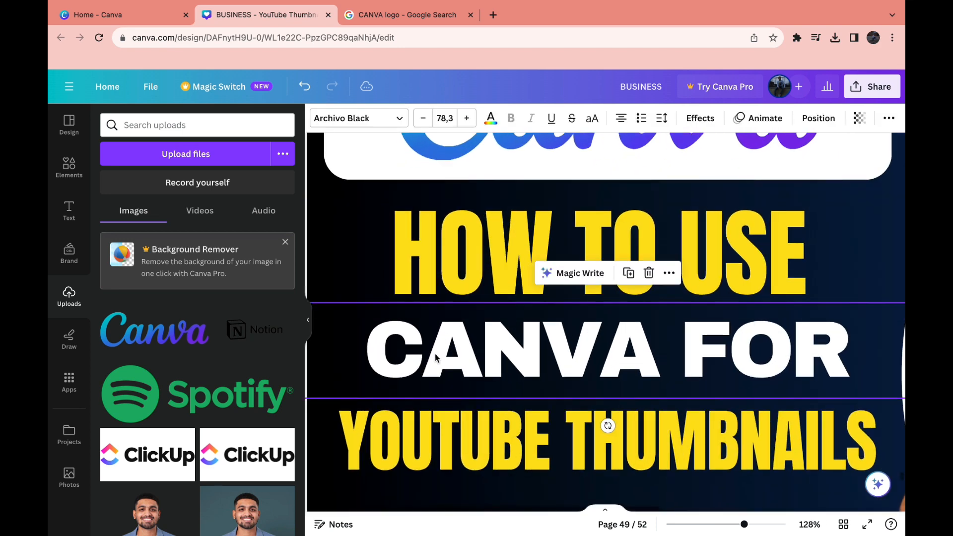
drag(435, 357, 425, 367)
click(467, 448)
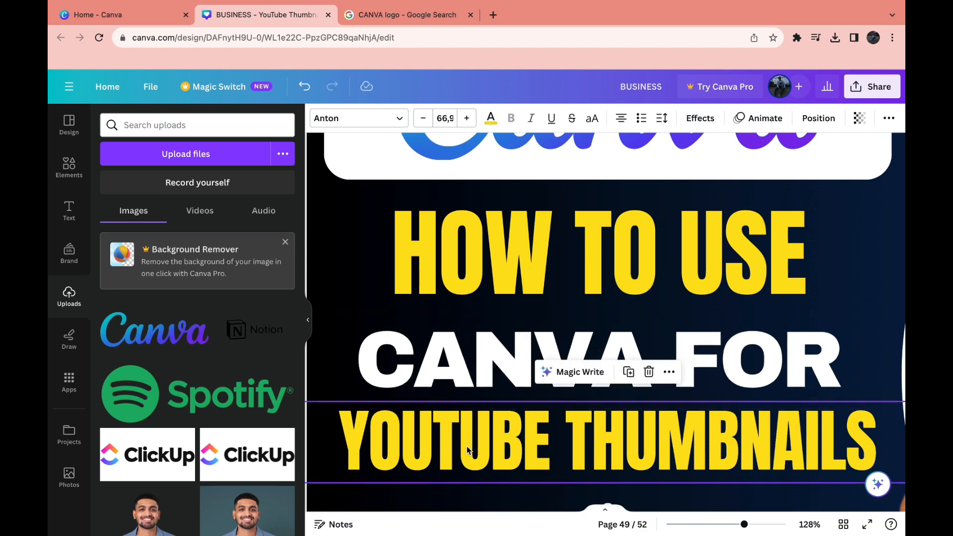
Move the "HOW TO USE" line slightly down and shift all three text lines together slightly up.
scroll(466, 446, down, 5)
click(434, 364)
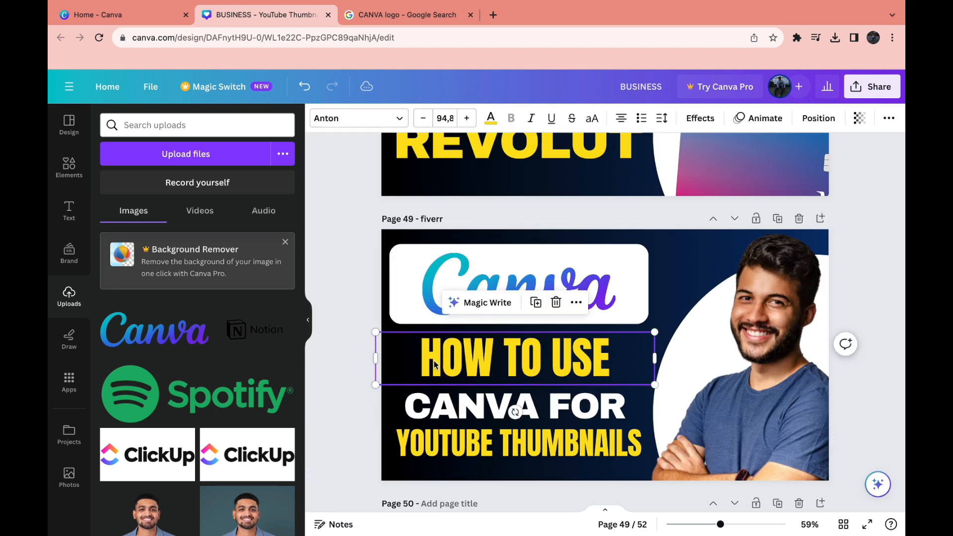
drag(434, 362, 434, 368)
shift+click(432, 405)
shift+click(431, 441)
drag(432, 408, 432, 402)
scroll(431, 401, down, 4)
click(385, 354)
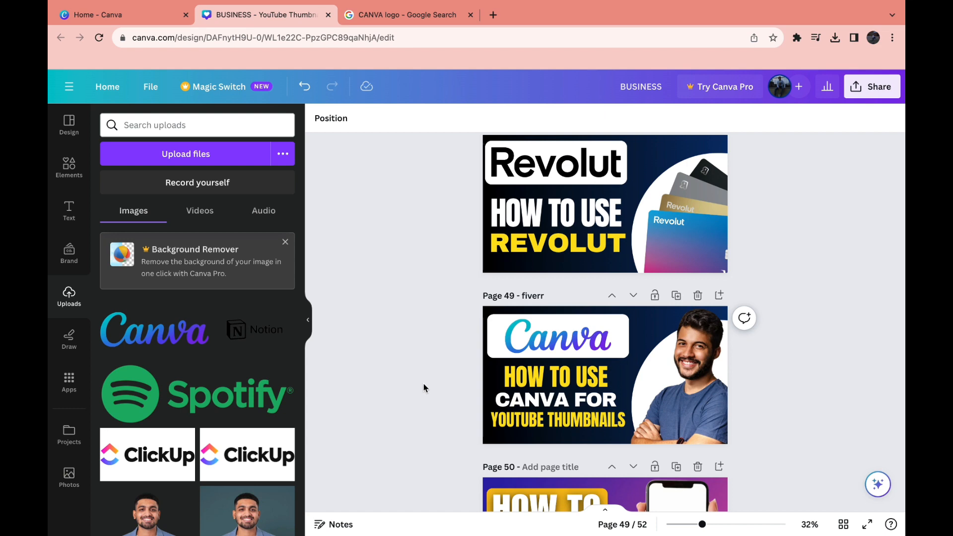
Ungroup the three text lines on page 49.
scroll(424, 383, down, 2)
click(551, 326)
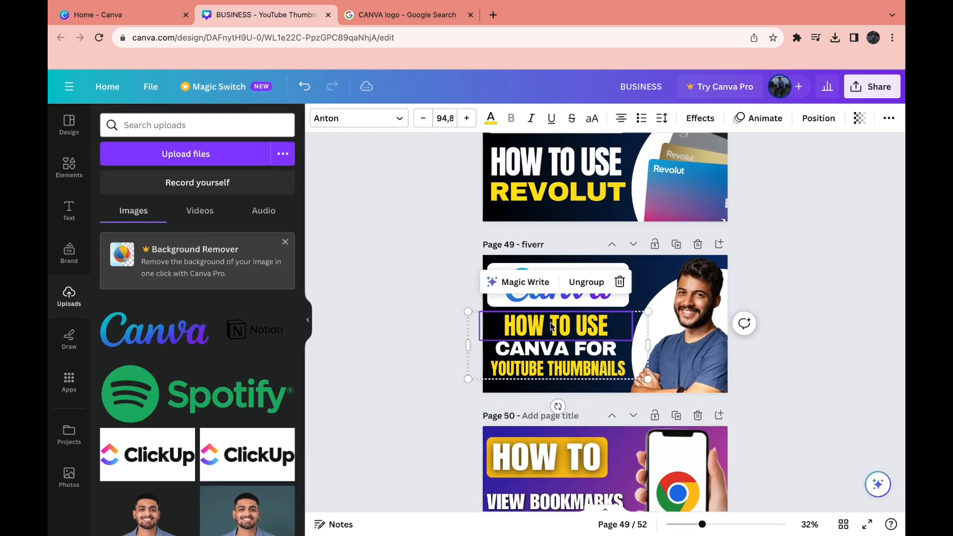
click(586, 282)
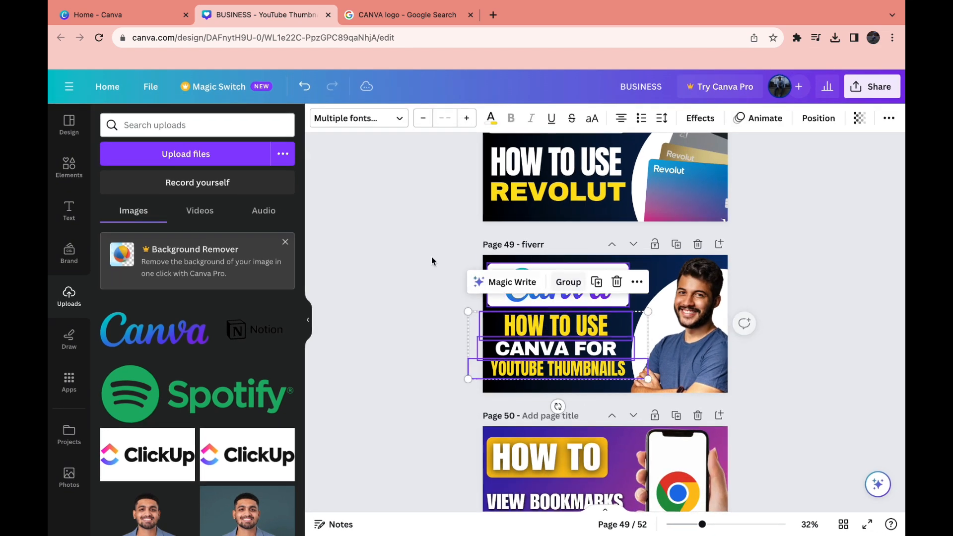
click(431, 257)
Try red and light green as the text color of the "HOW TO USE" line.
click(528, 329)
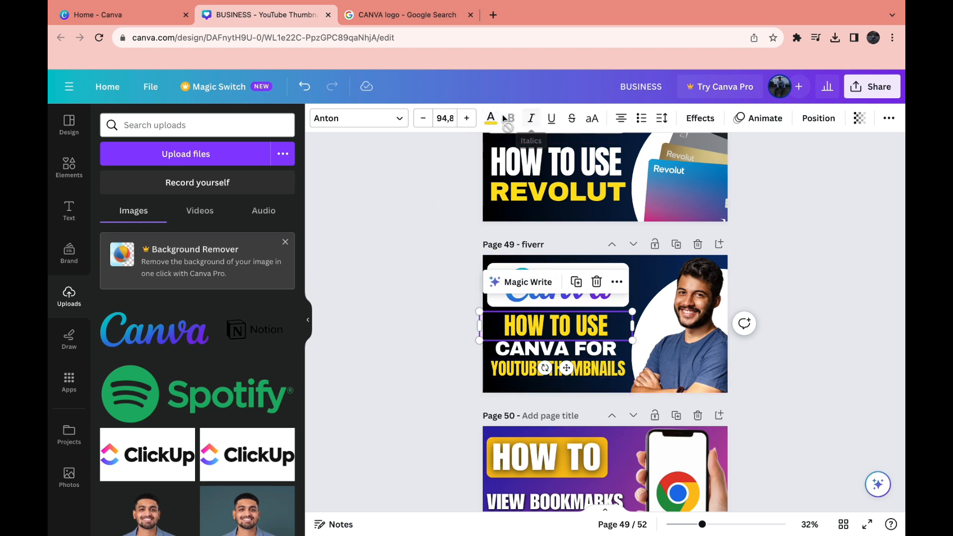
click(499, 118)
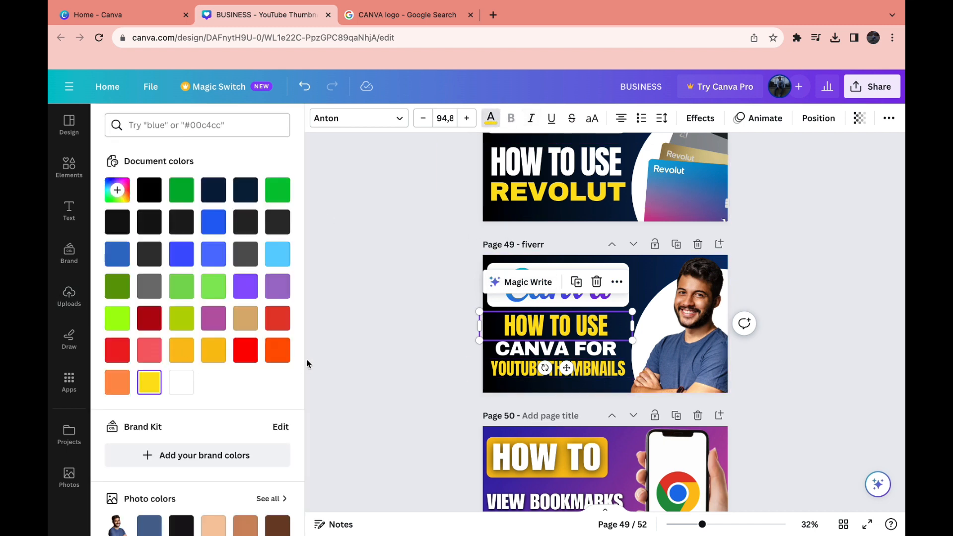
scroll(149, 308, down, 2)
scroll(149, 323, up, 2)
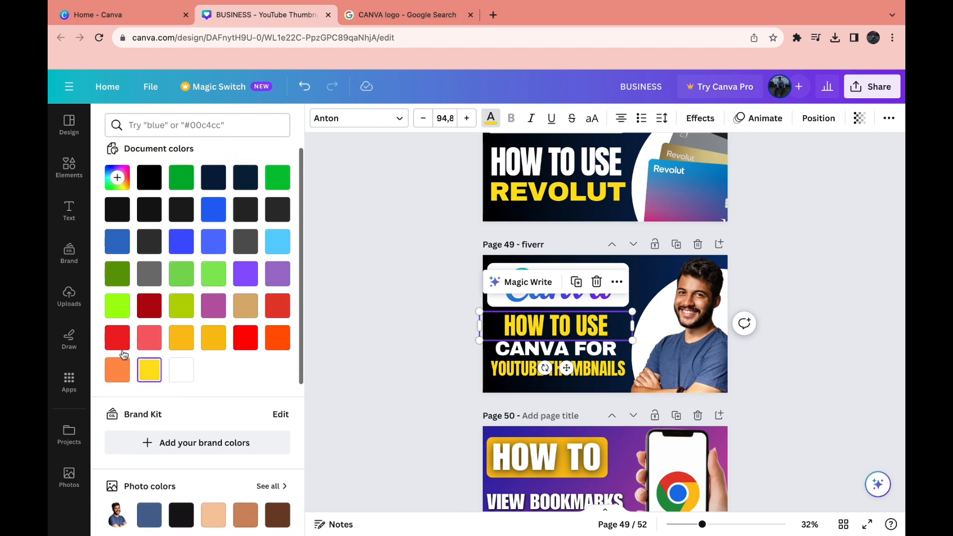
click(119, 343)
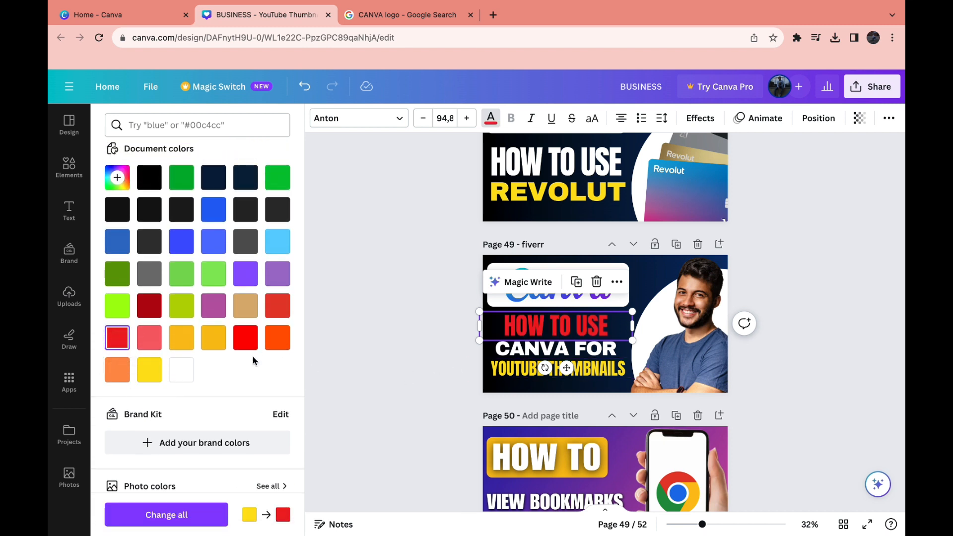
scroll(252, 356, down, 5)
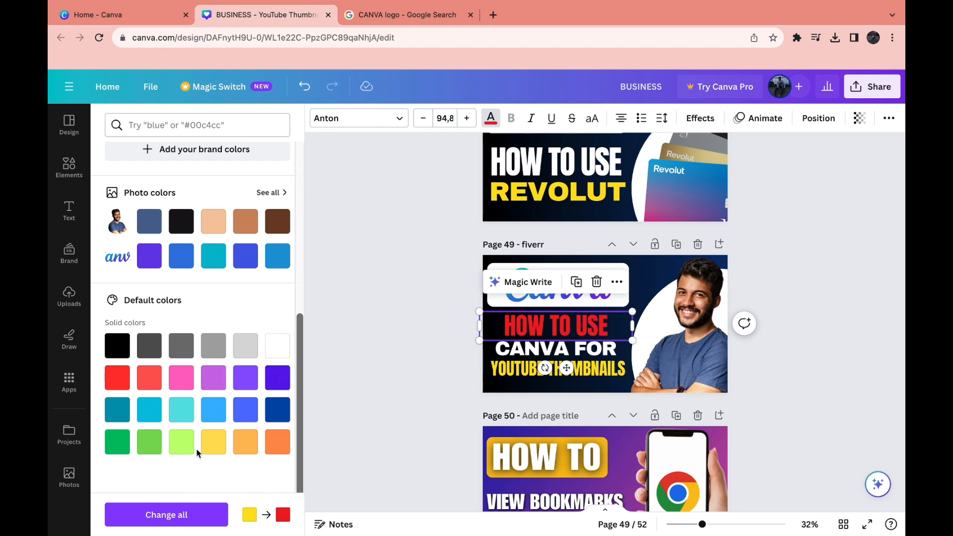
click(182, 444)
Recolor the "YOUTUBE THUMBNAILS" and "HOW TO USE" lines turquoise from the default solid colors.
click(520, 373)
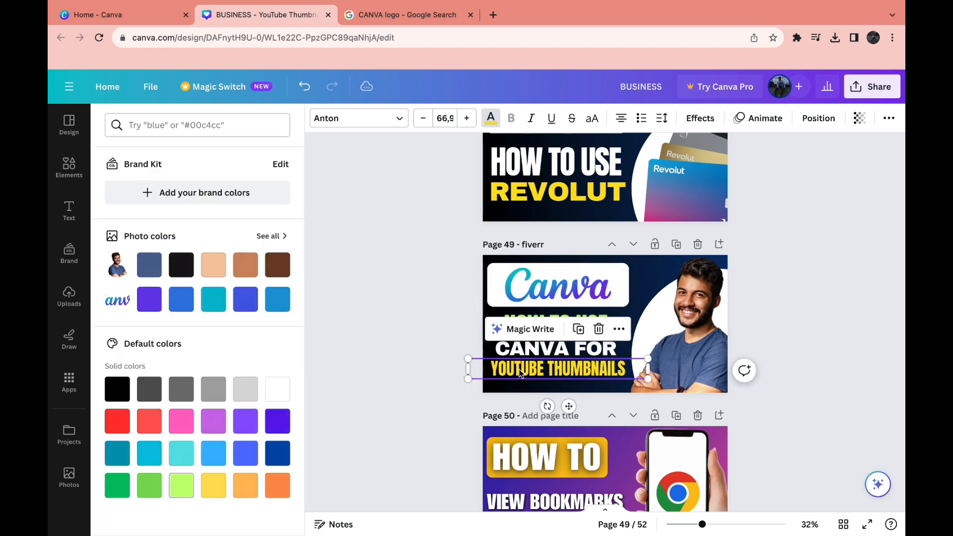
click(182, 453)
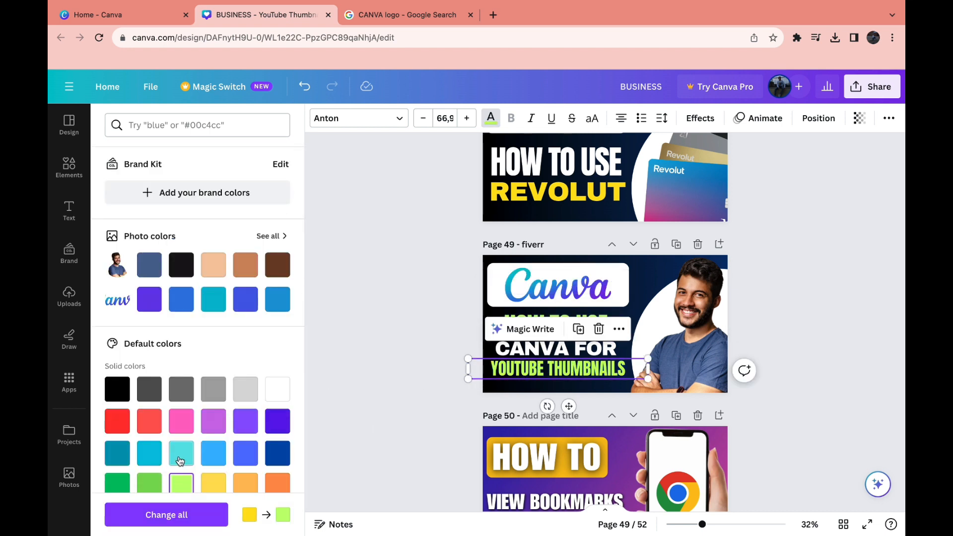
click(533, 315)
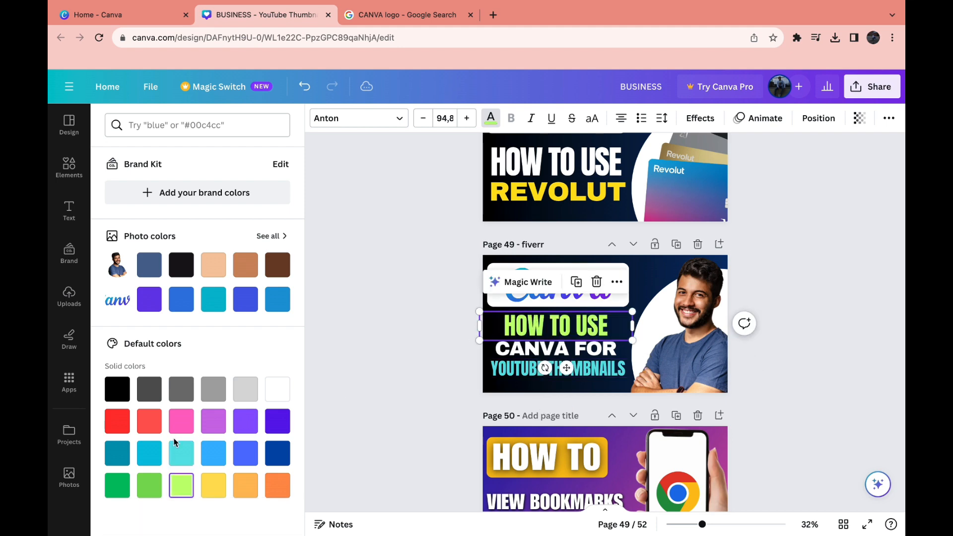
click(179, 450)
click(433, 408)
Look over the finished page 49 thumbnail and the other thumbnail designs on the preceding pages.
scroll(448, 403, down, 2)
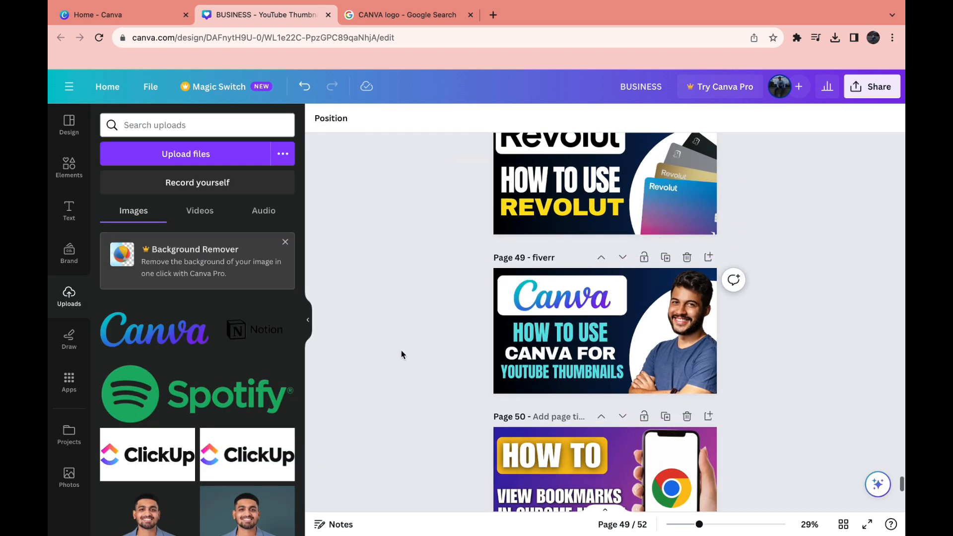
scroll(516, 421, up, 3)
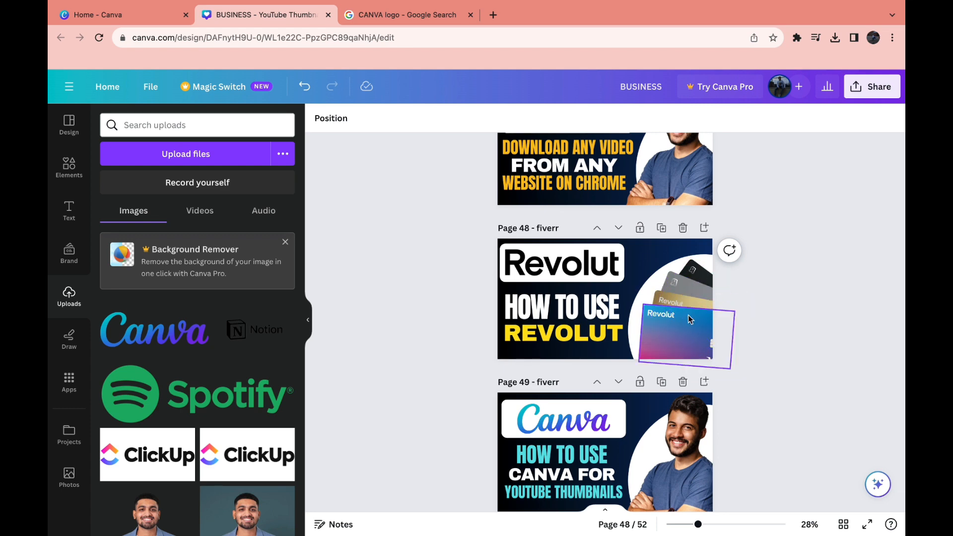
scroll(689, 319, up, 3)
scroll(734, 335, down, 4)
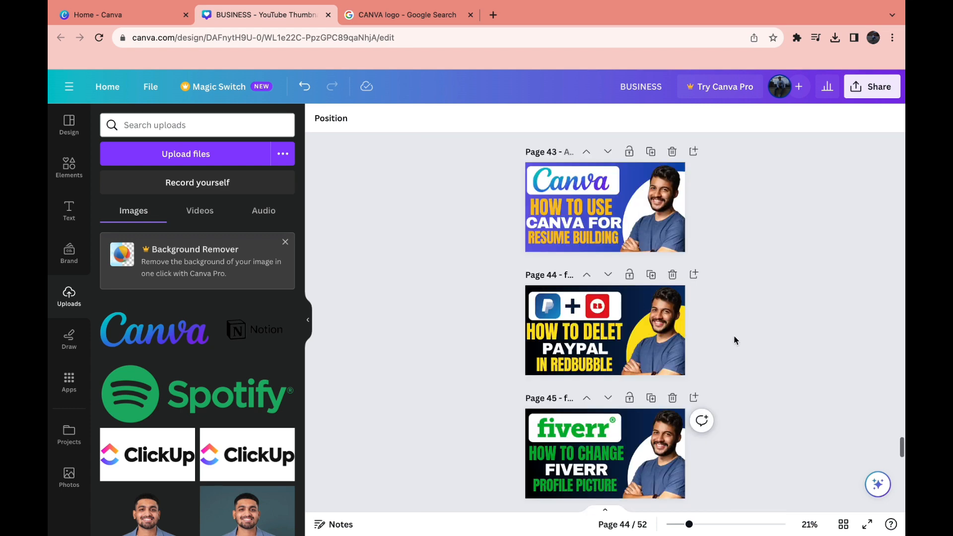
scroll(734, 339, up, 5)
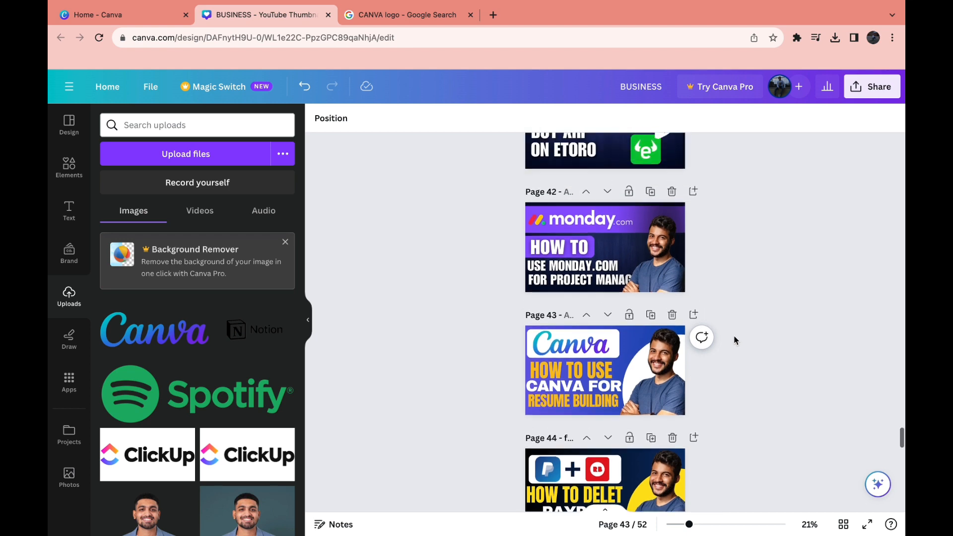
scroll(734, 341, up, 2)
scroll(733, 340, down, 5)
Add the "Green and Yellow Money Making Tips YouTube Thumbnail" template as a new page after page 44 and select the surprised man's photo.
click(69, 166)
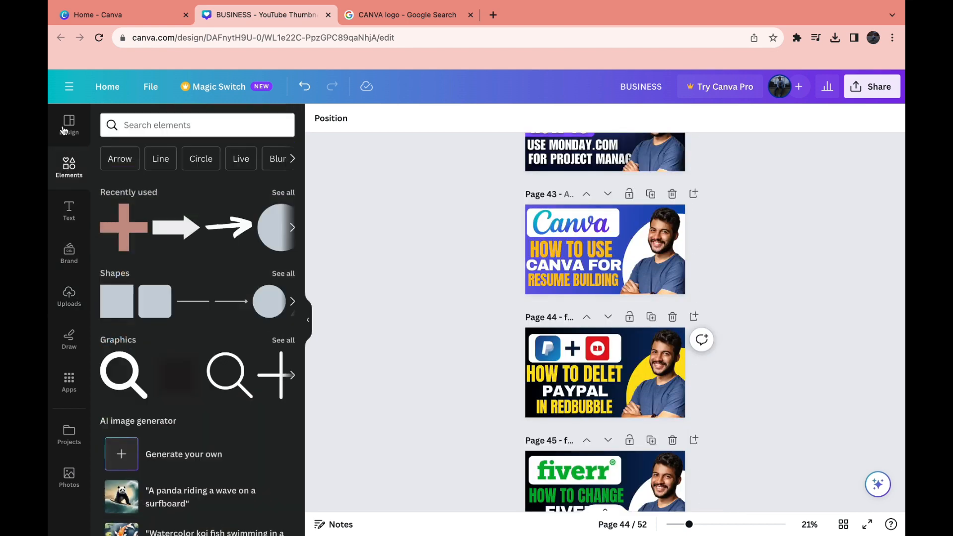
click(69, 126)
scroll(169, 442, down, 5)
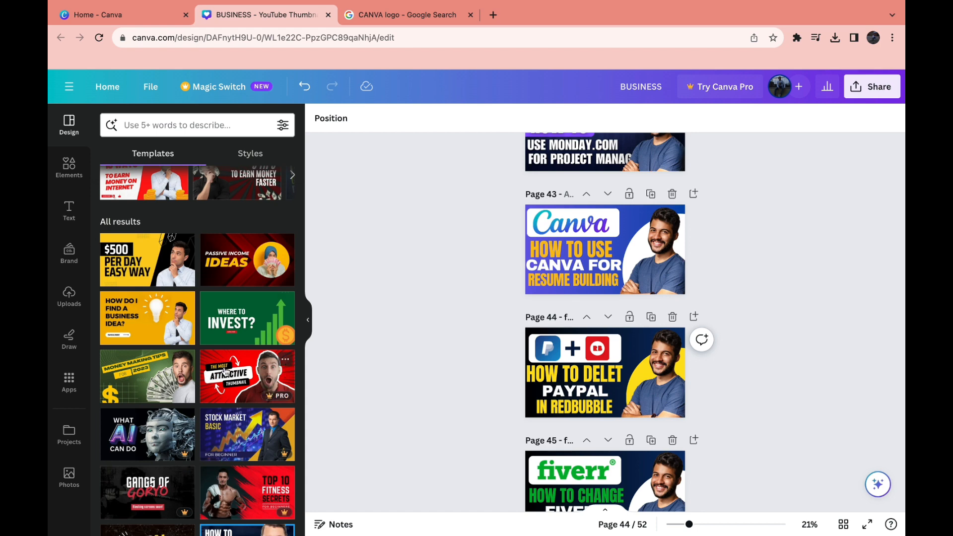
click(136, 389)
click(531, 334)
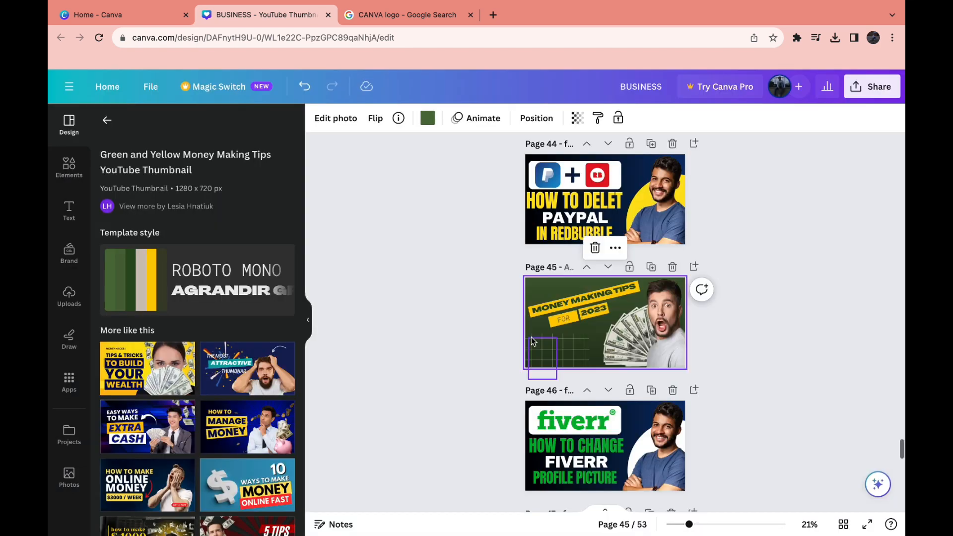
scroll(579, 326, up, 3)
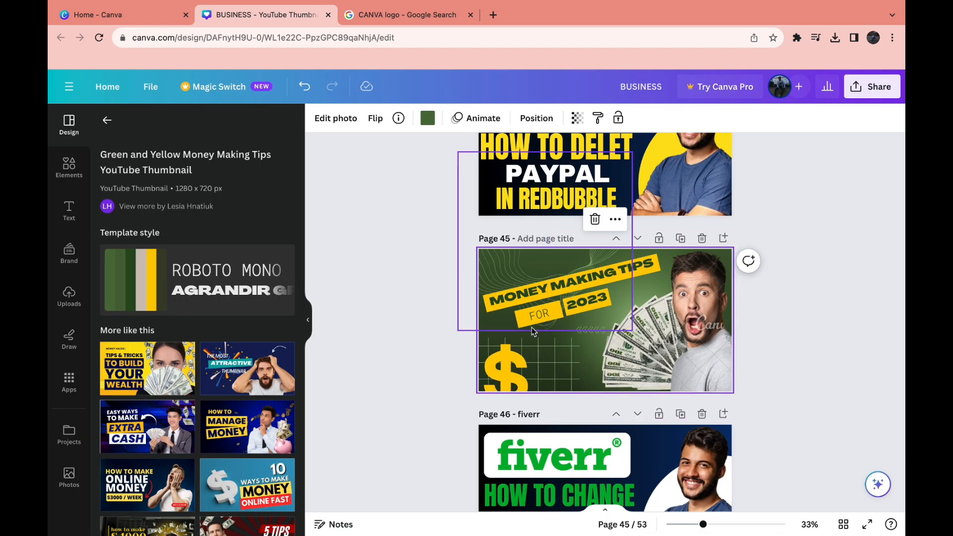
scroll(582, 318, up, 2)
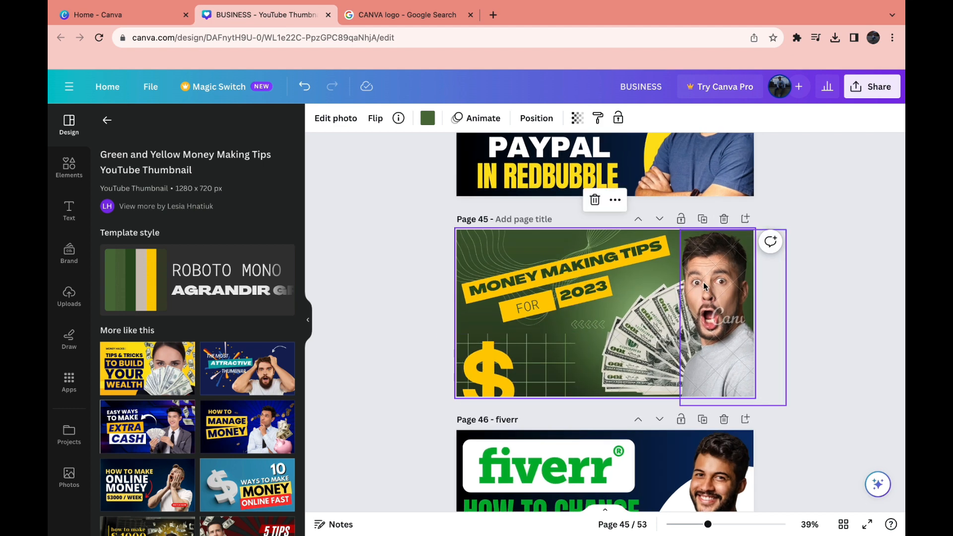
scroll(715, 293, up, 3)
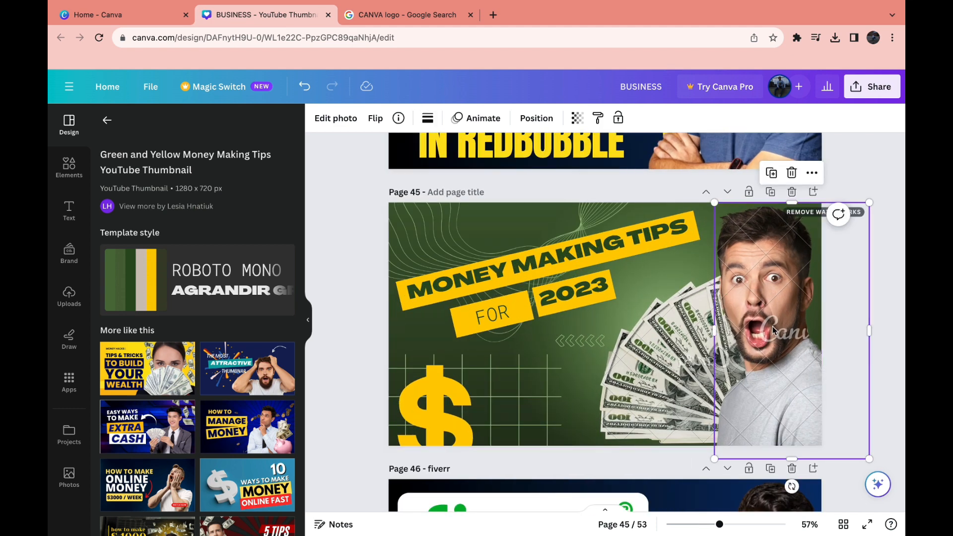
Replace the surprised man and the fan of dollar bills on page 45 with the smiling man's photo from page 46.
key(Delete)
scroll(358, 409, down, 5)
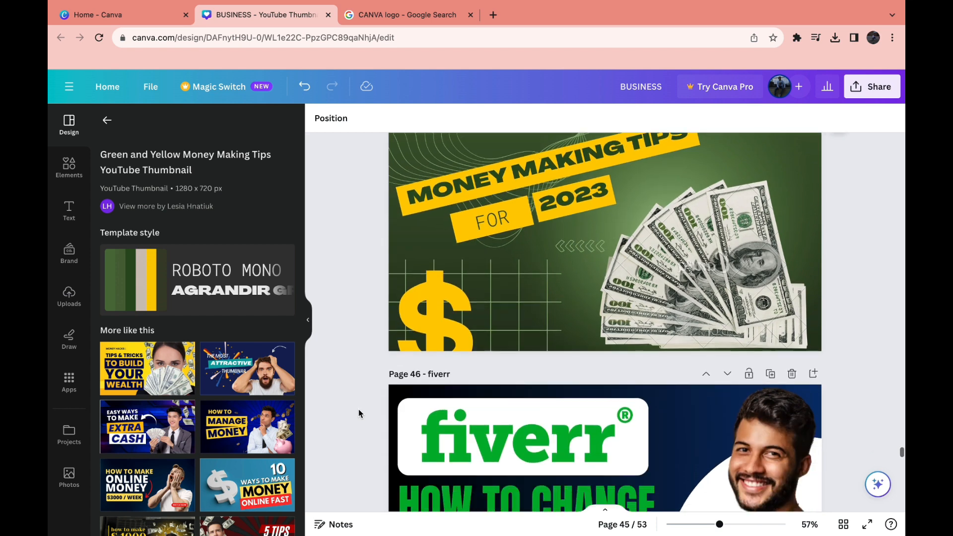
click(788, 456)
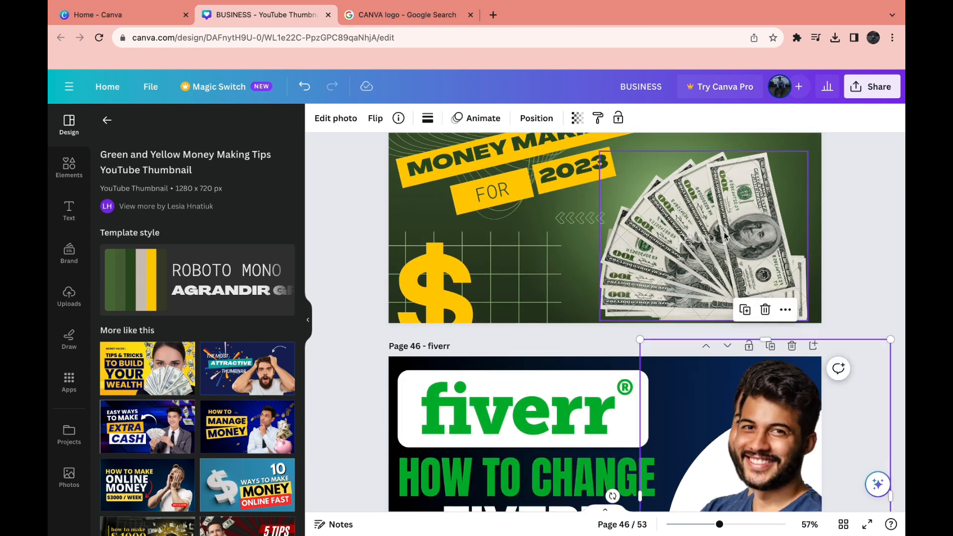
key(ctrl+z)
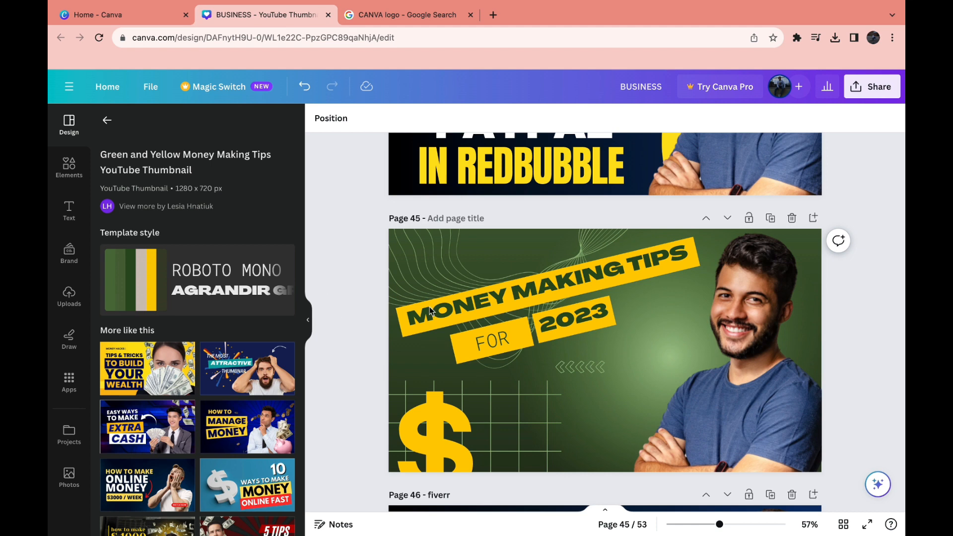
Download only the current page (page 45) as a PNG and open the downloaded image in Preview.
scroll(347, 404, down, 5)
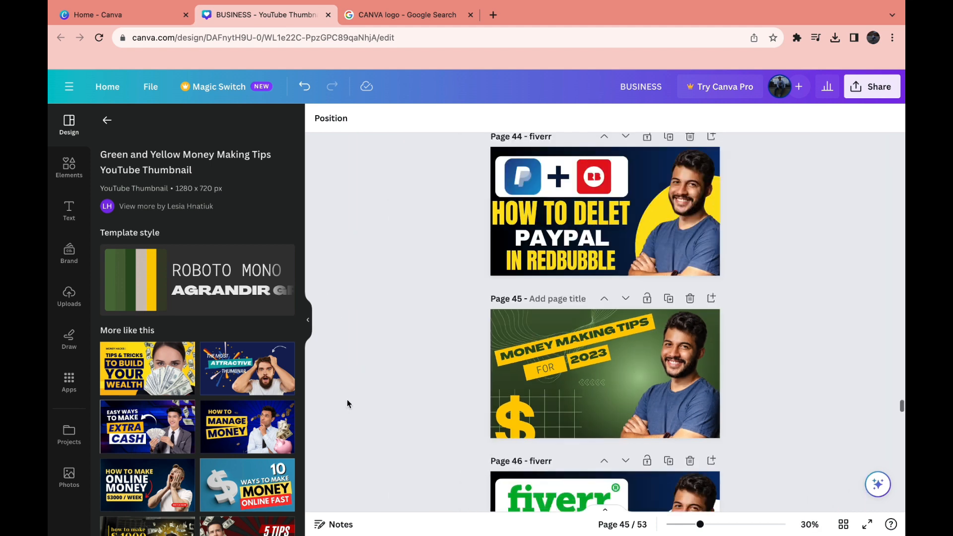
scroll(163, 401, down, 2)
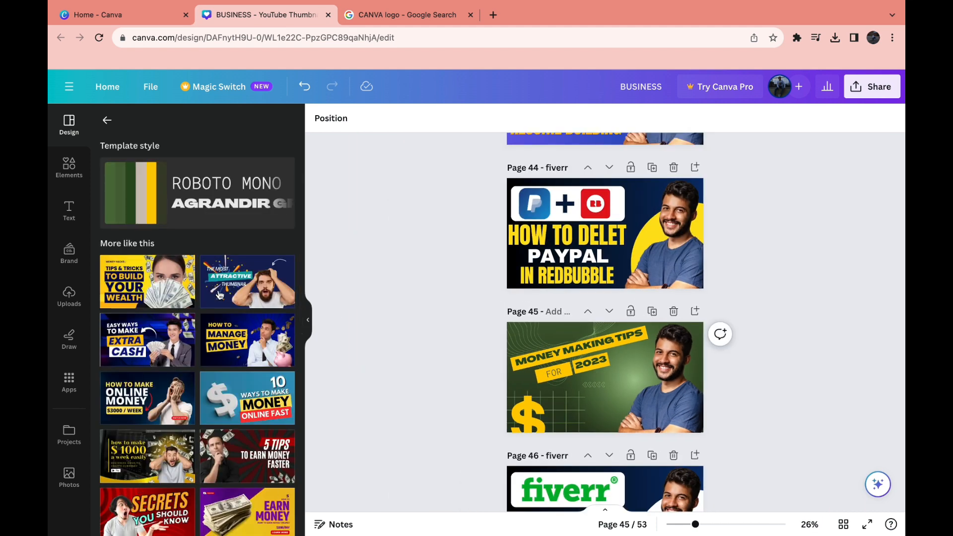
scroll(449, 390, down, 1)
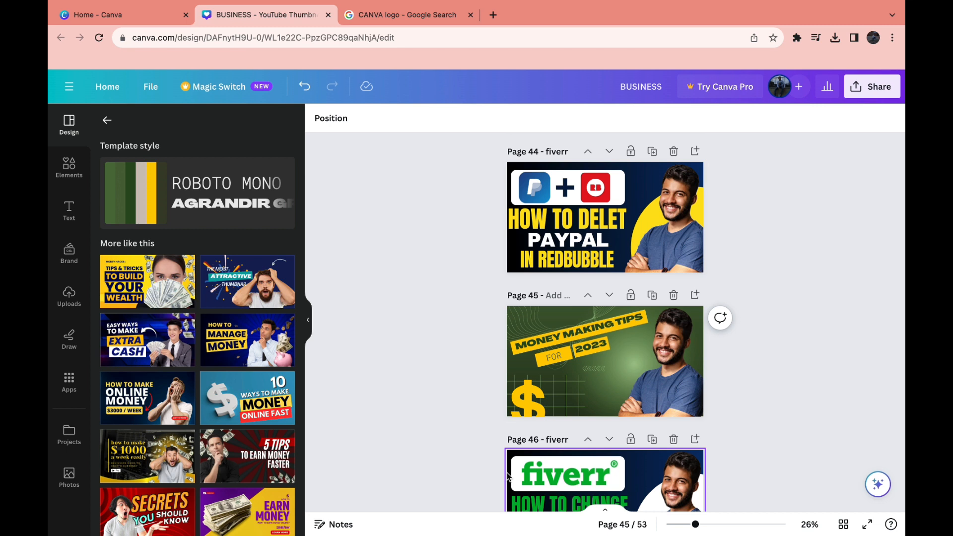
click(859, 92)
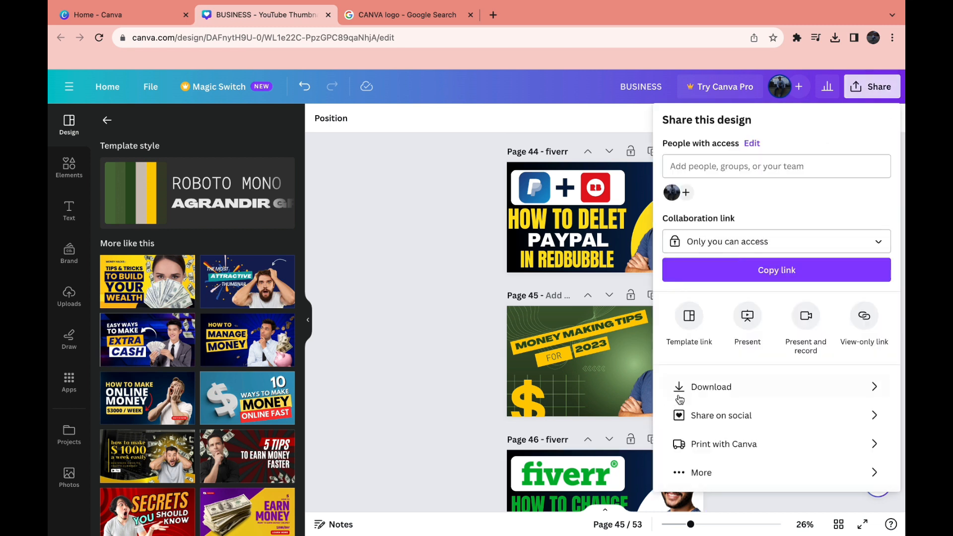
click(685, 390)
click(719, 304)
click(719, 337)
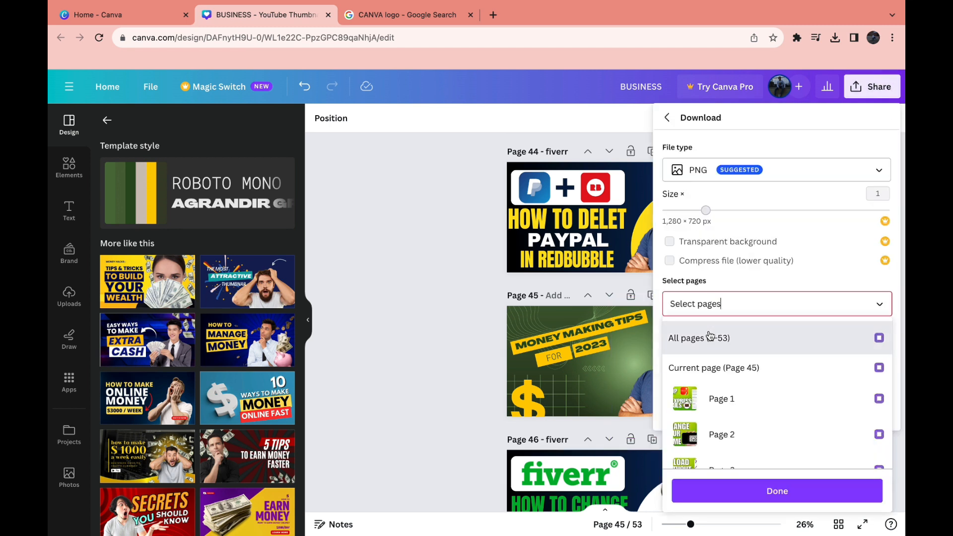
click(719, 367)
click(728, 502)
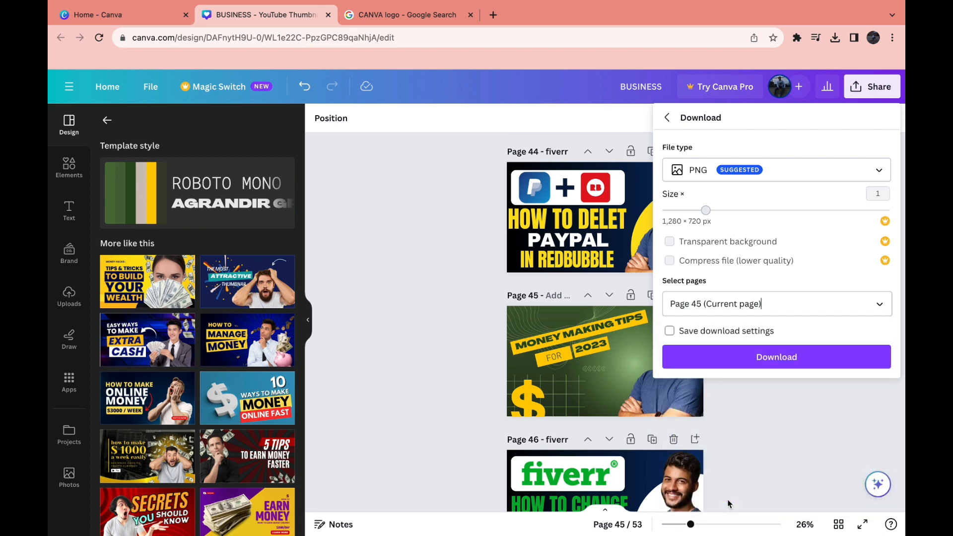
click(738, 366)
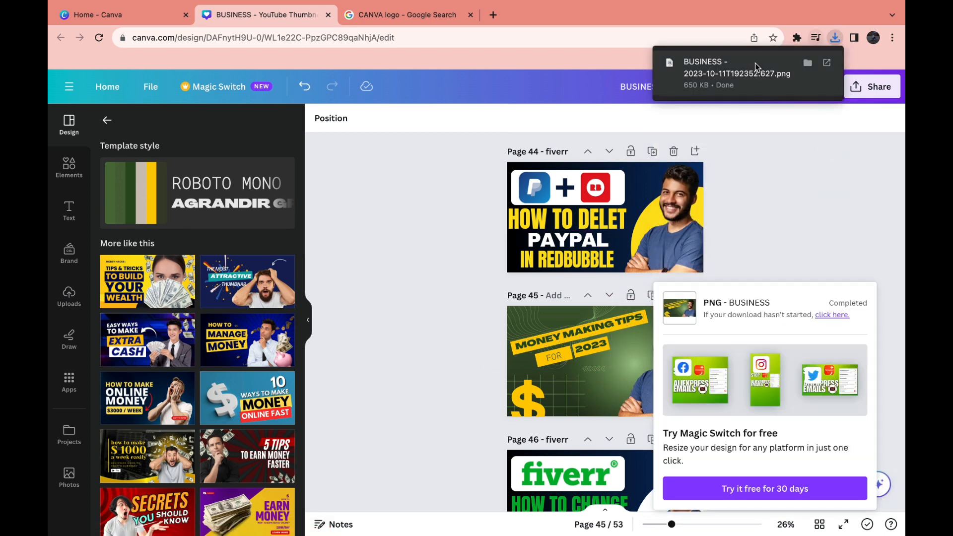
click(756, 66)
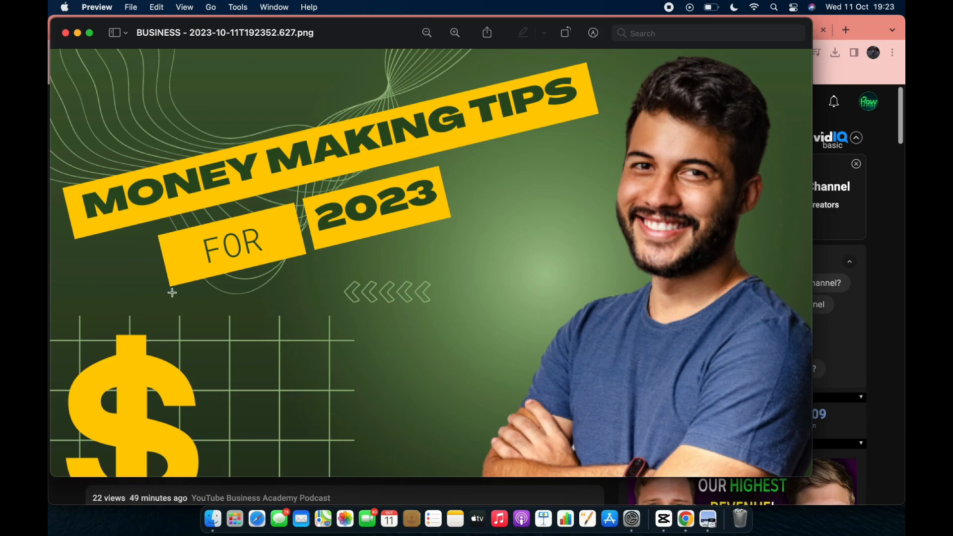